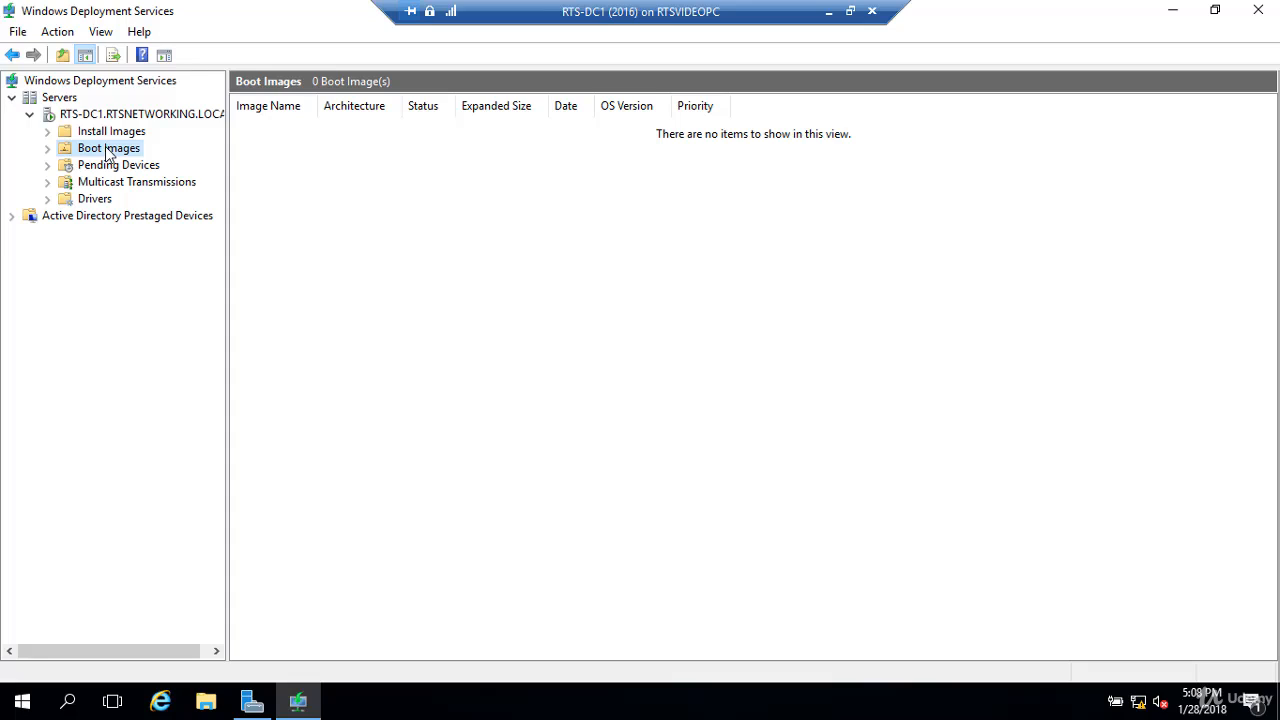
- Start adding a new image to the server's Boot Images
right_click(108, 152)
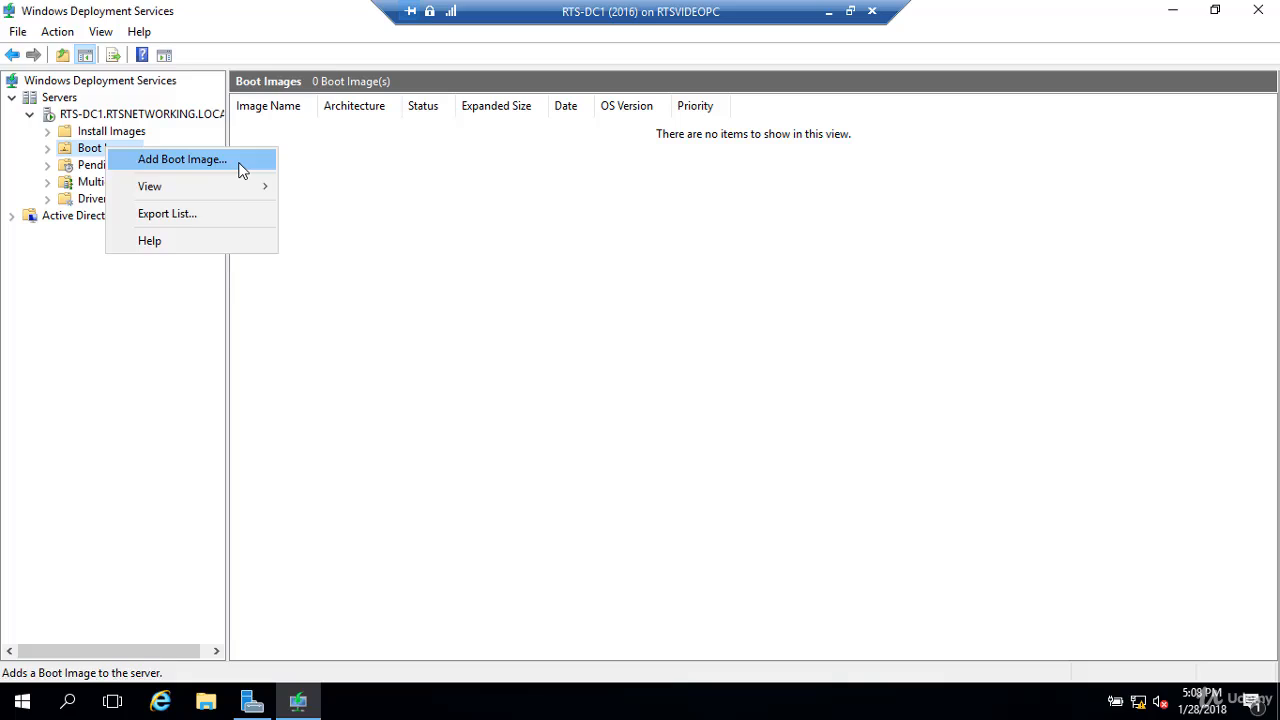
left_click(182, 159)
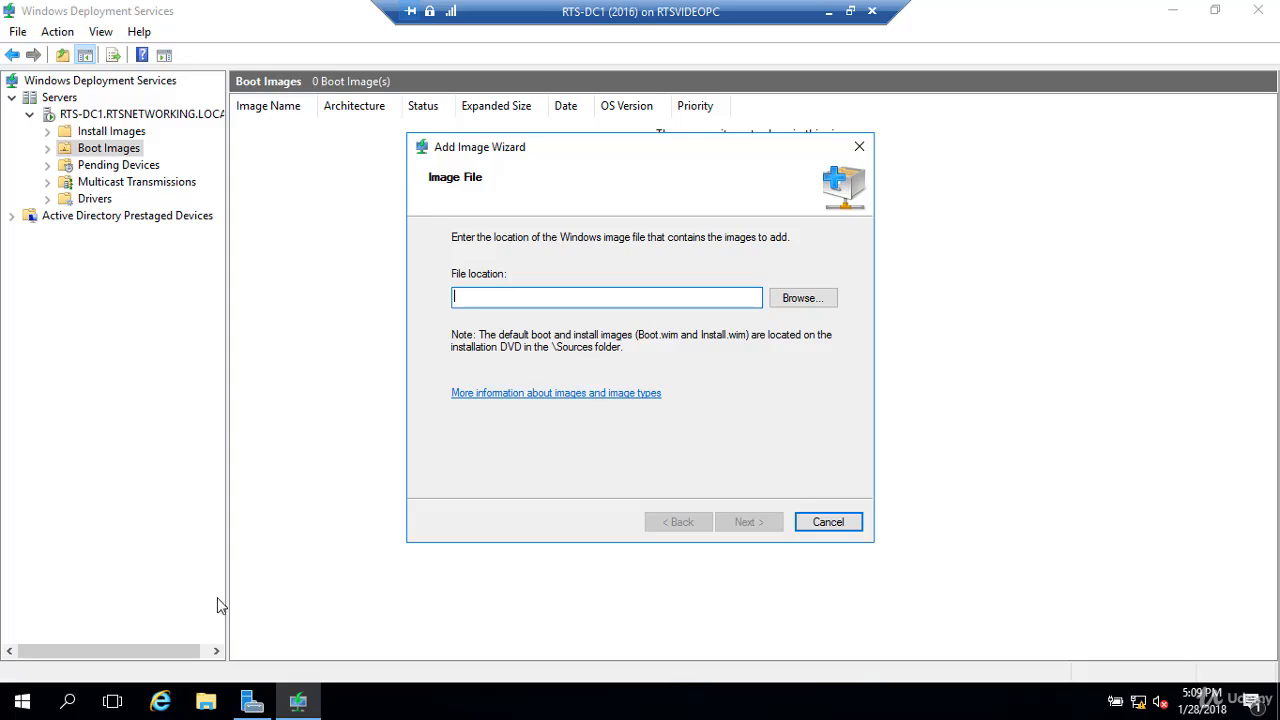
- Switch to File Explorer and locate boot.wim and install.wim in the sources folder of DVD drive D:
left_click(204, 702)
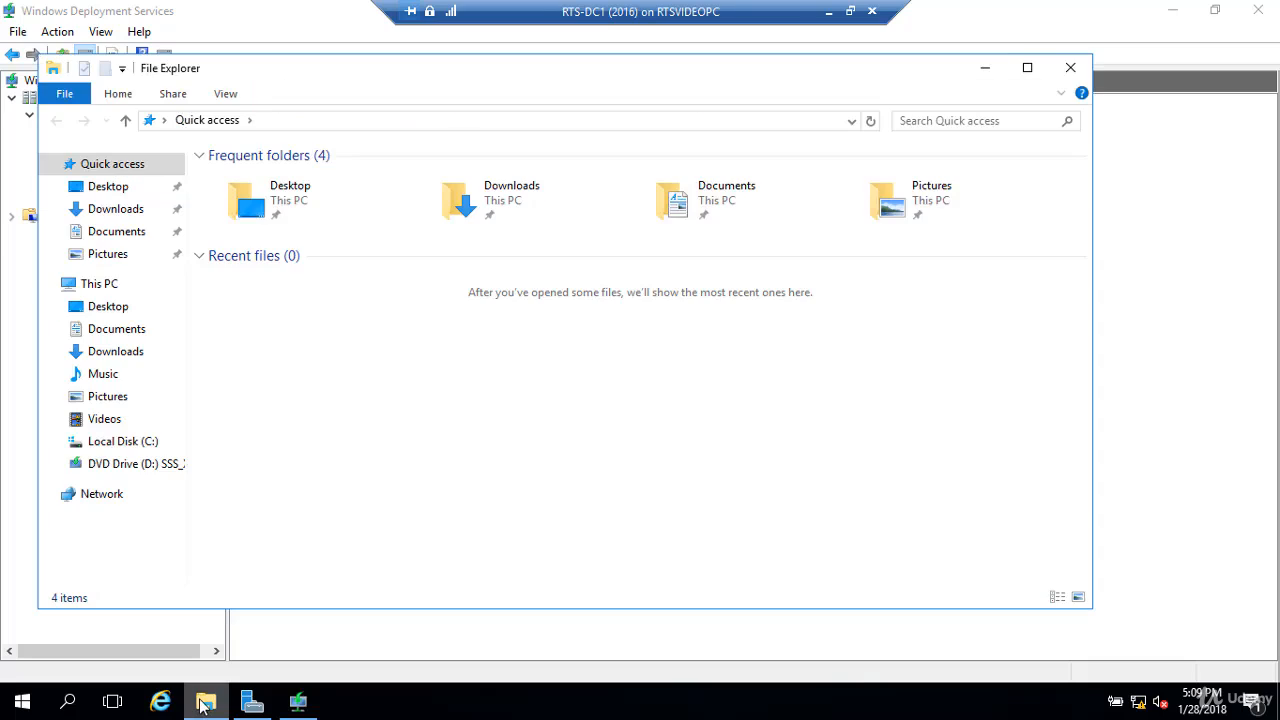
left_click(135, 466)
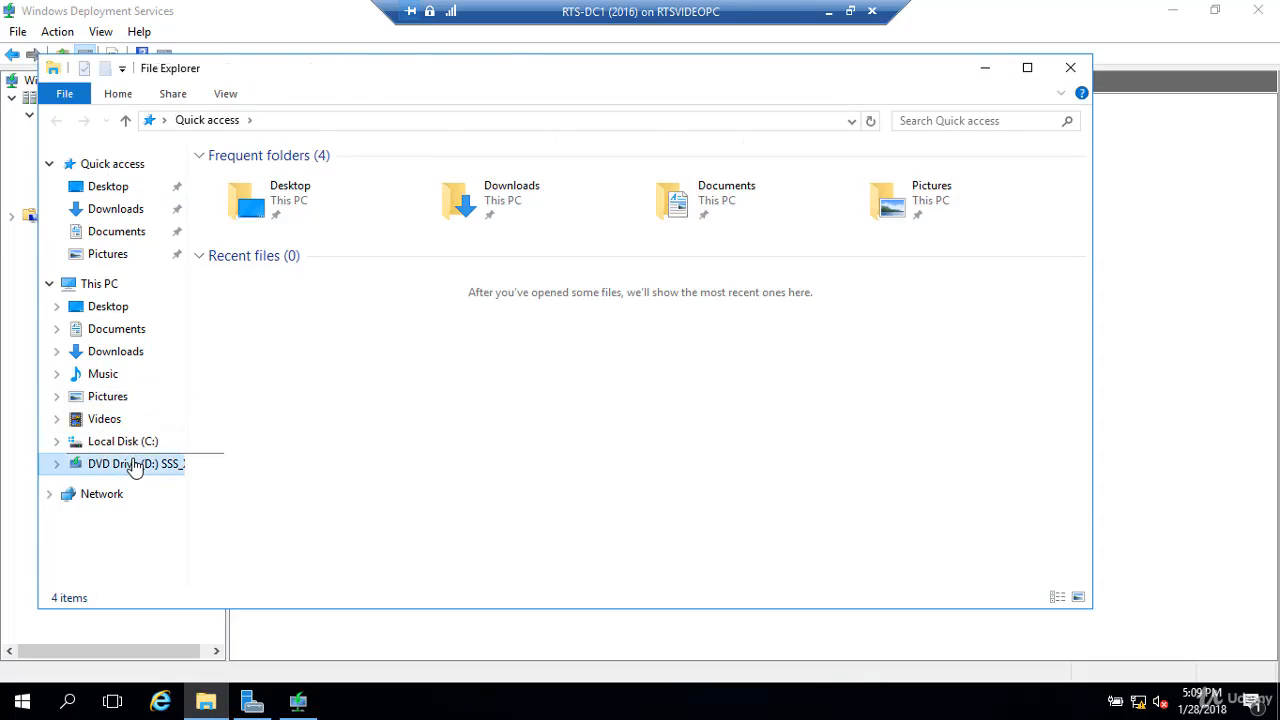
double_click(228, 68)
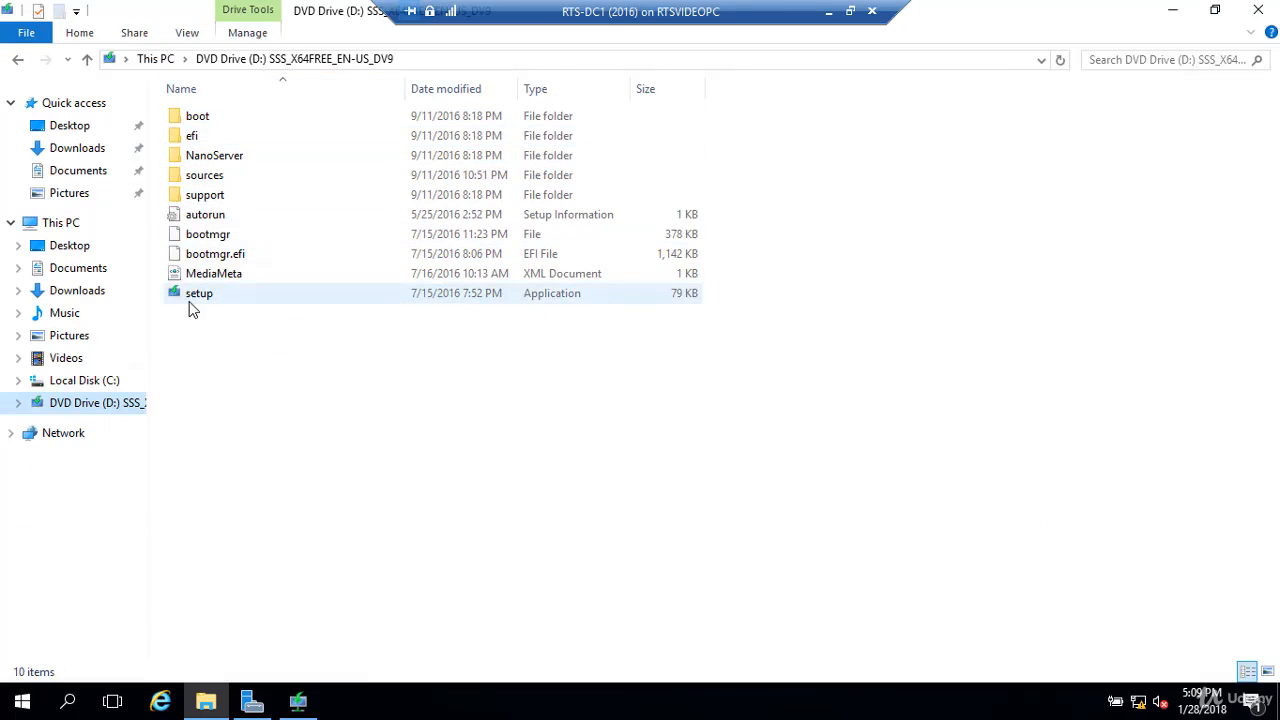
double_click(208, 180)
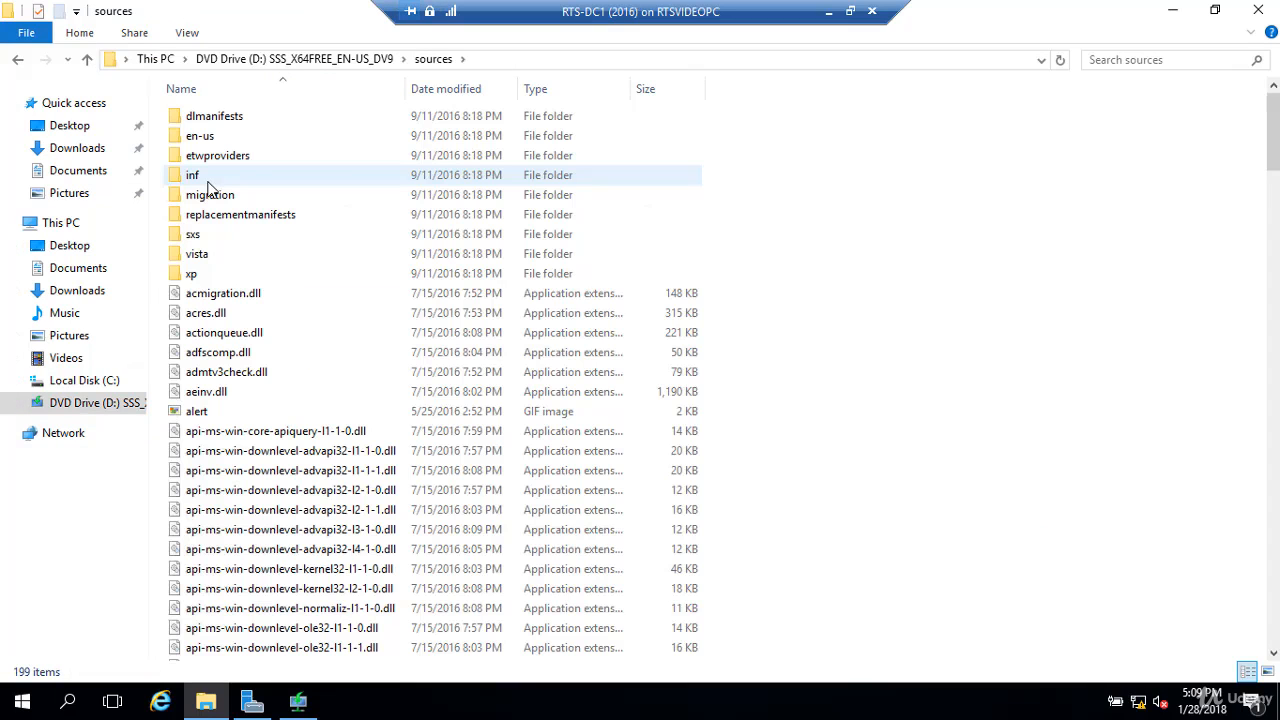
left_click(240, 472)
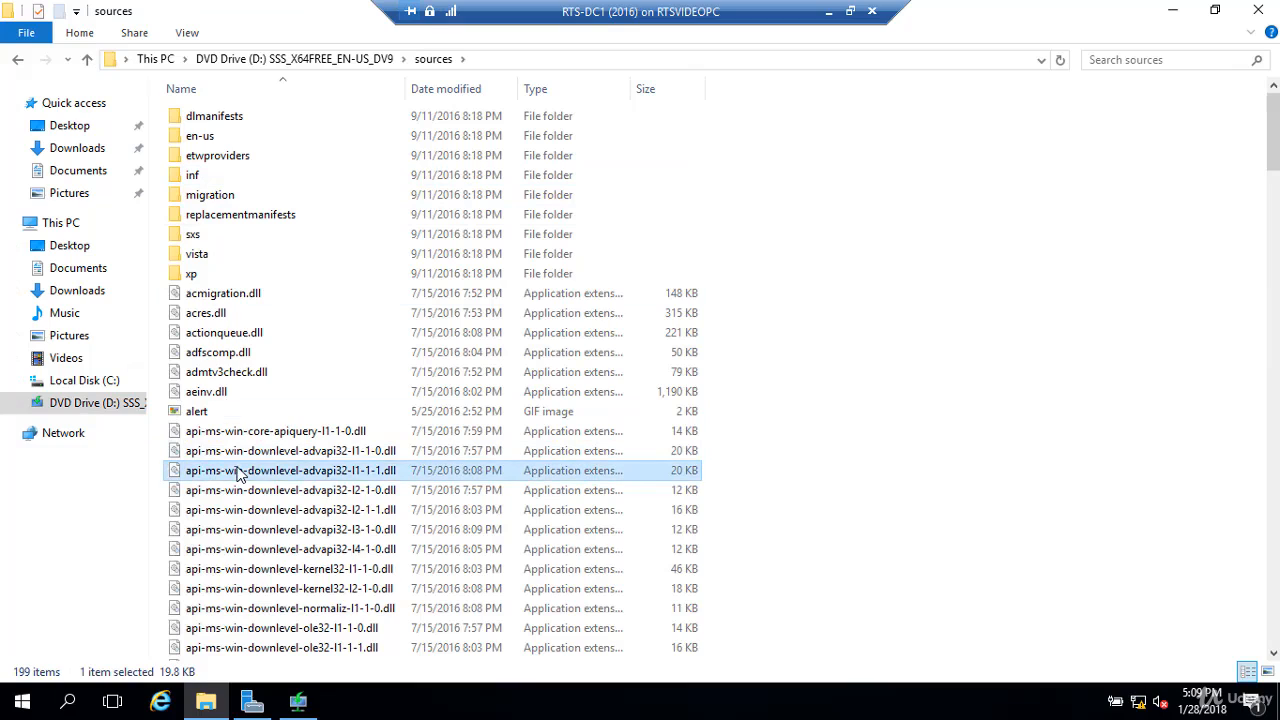
key("b")
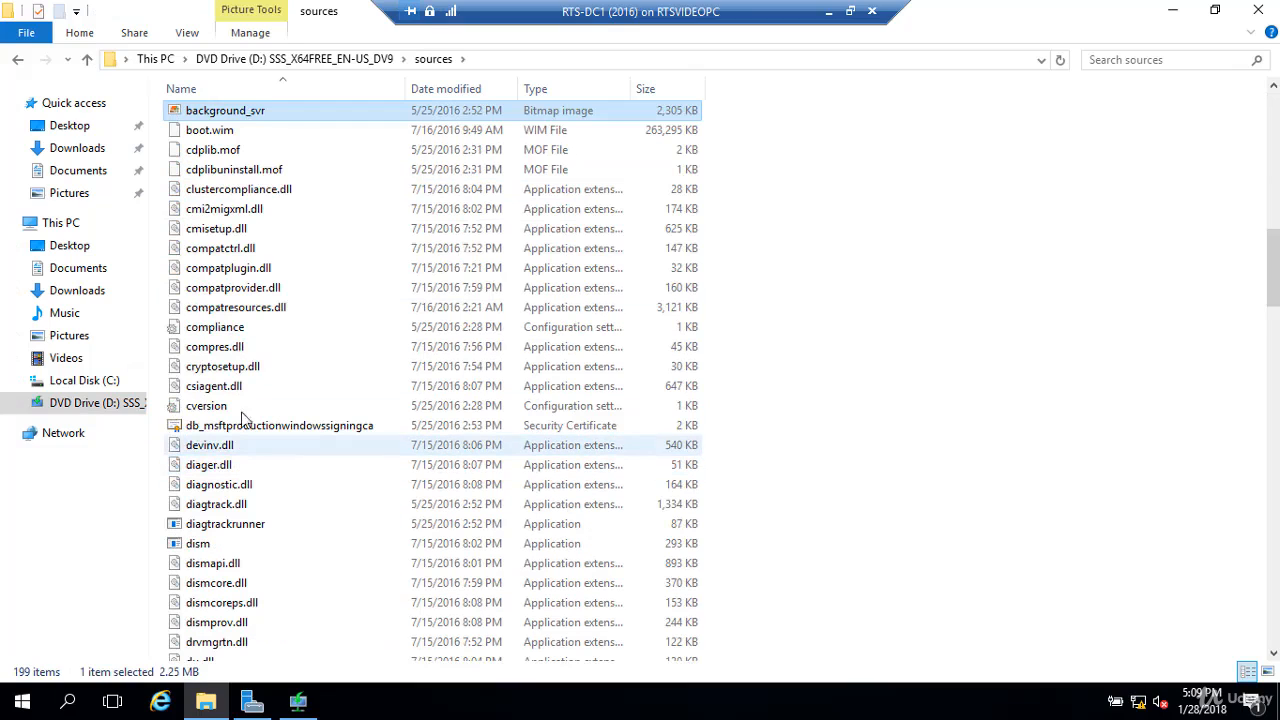
left_click(241, 135)
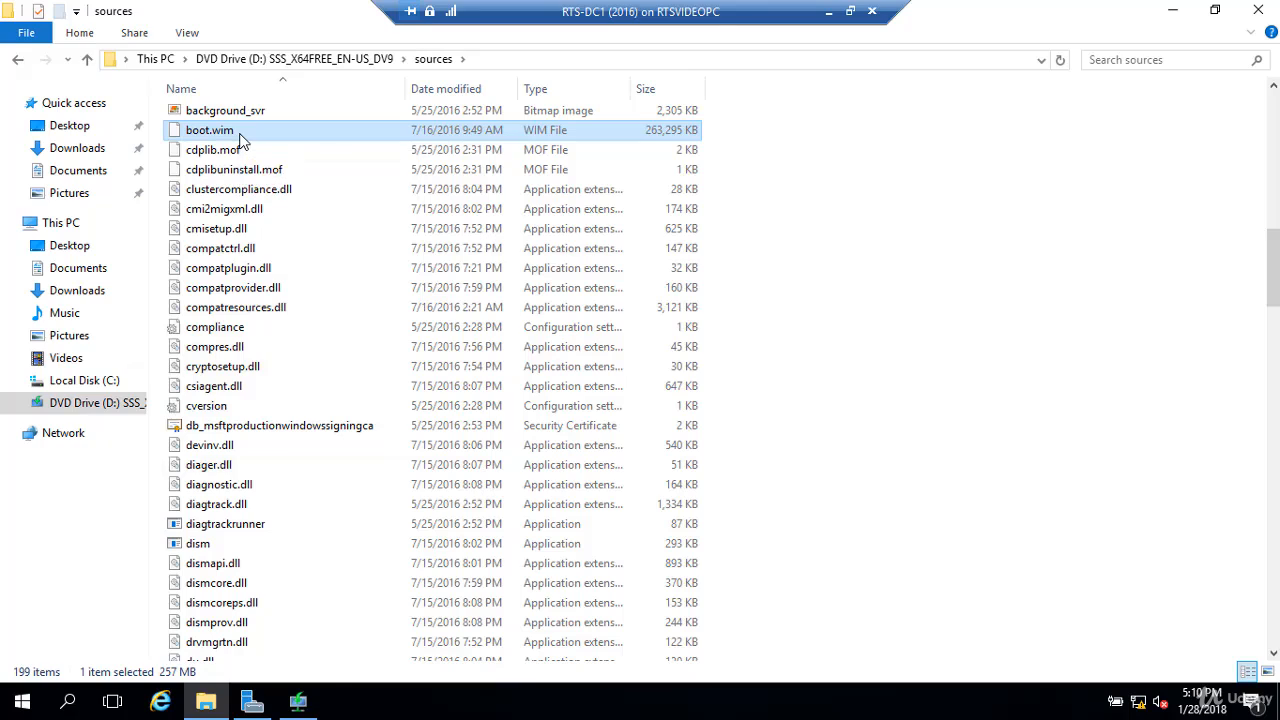
key("i")
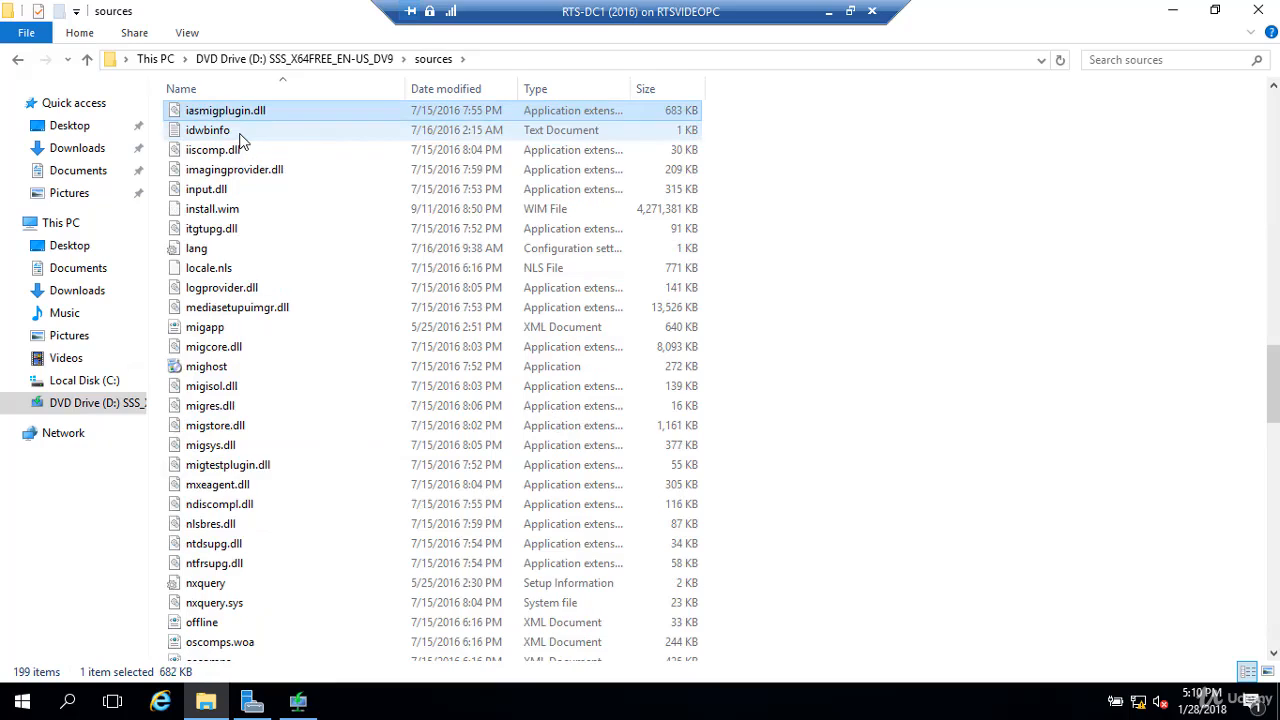
left_click(243, 209)
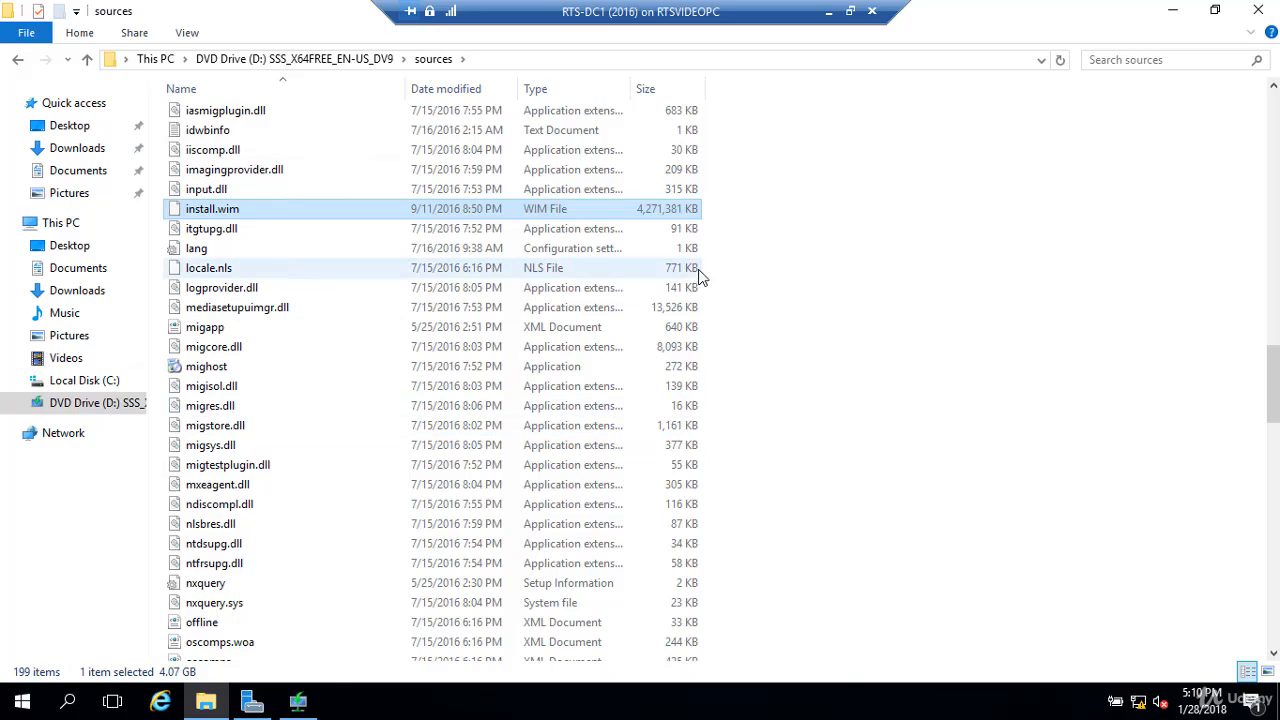
left_click(1174, 12)
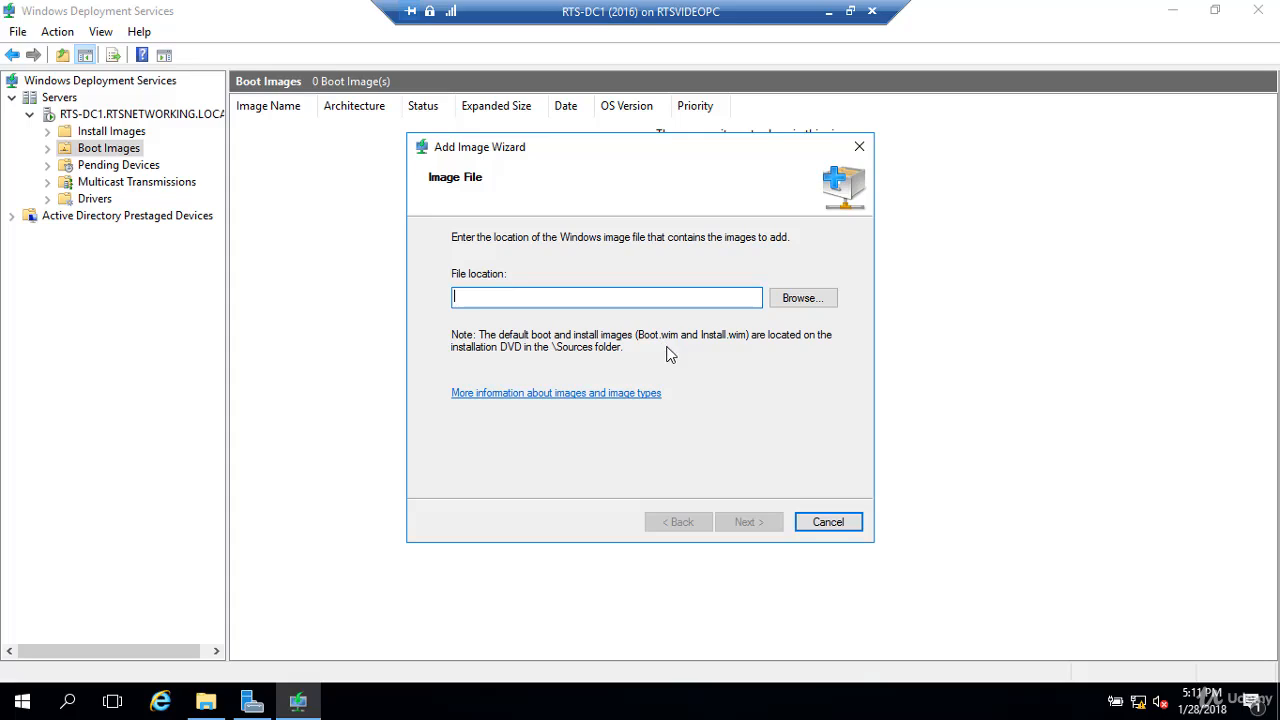
- Select D:\sources\boot.wim as the image file for the boot image
left_click(816, 305)
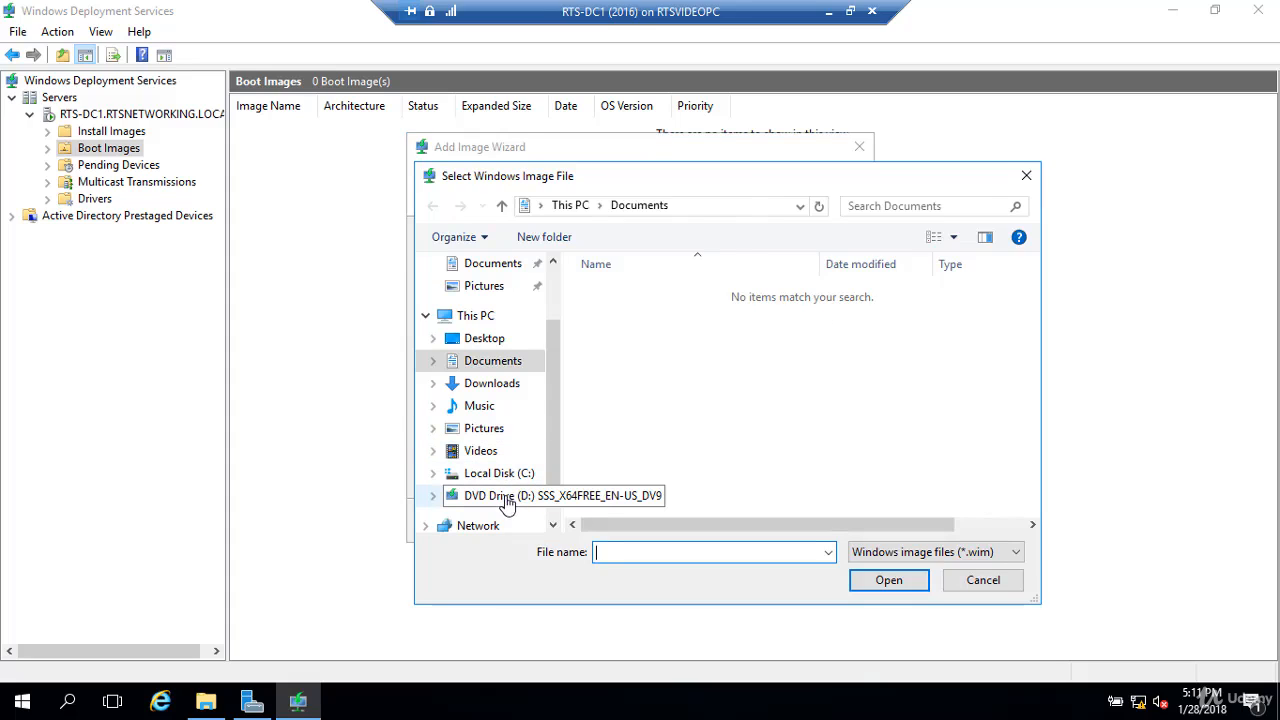
left_click(507, 497)
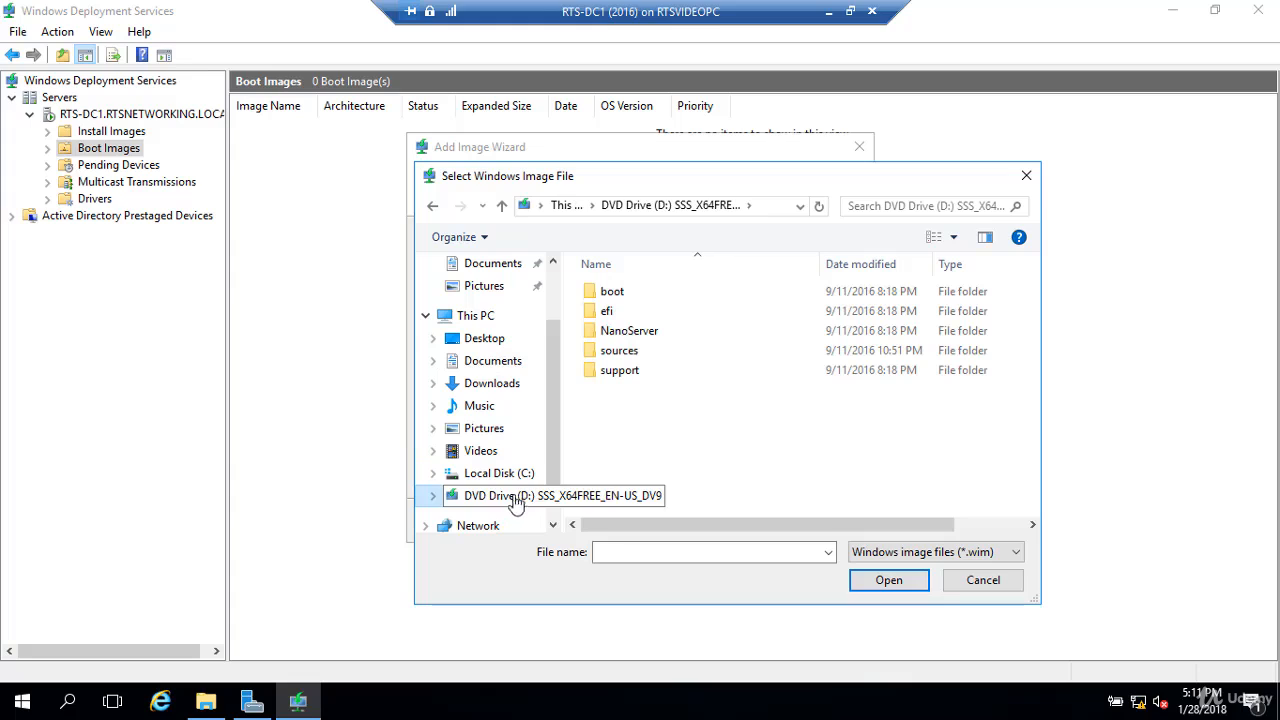
double_click(632, 357)
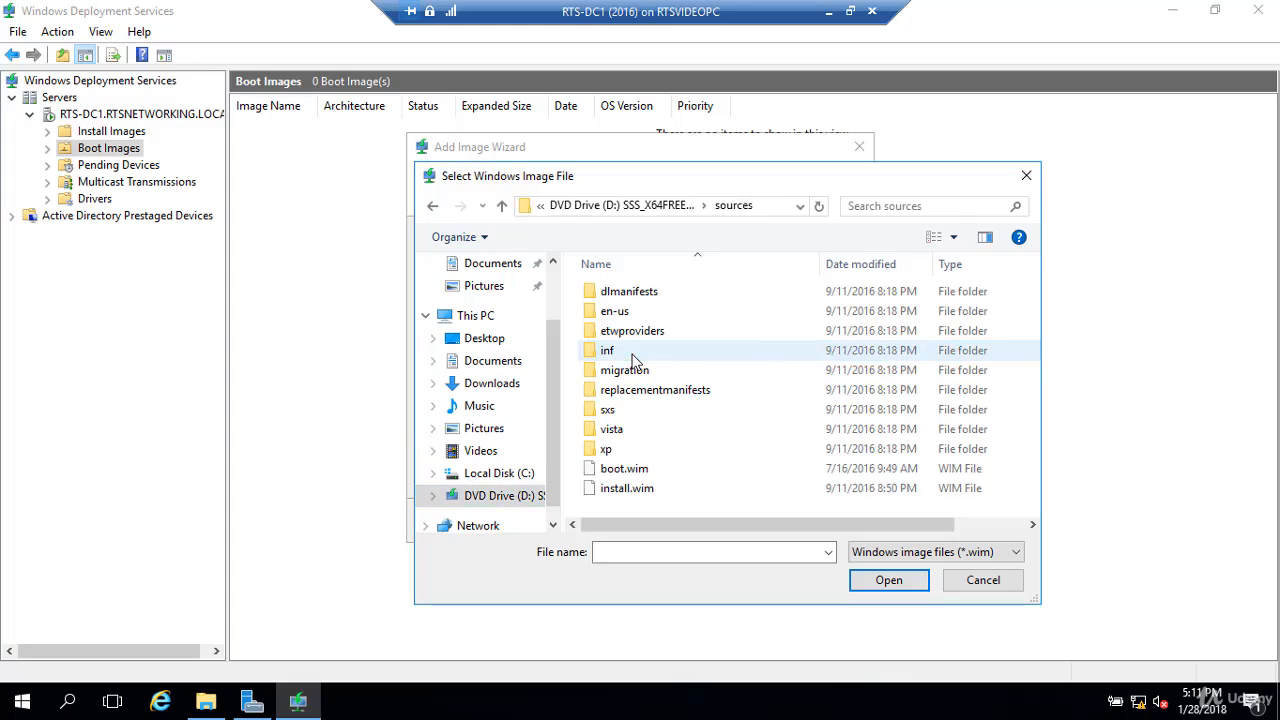
left_click(623, 470)
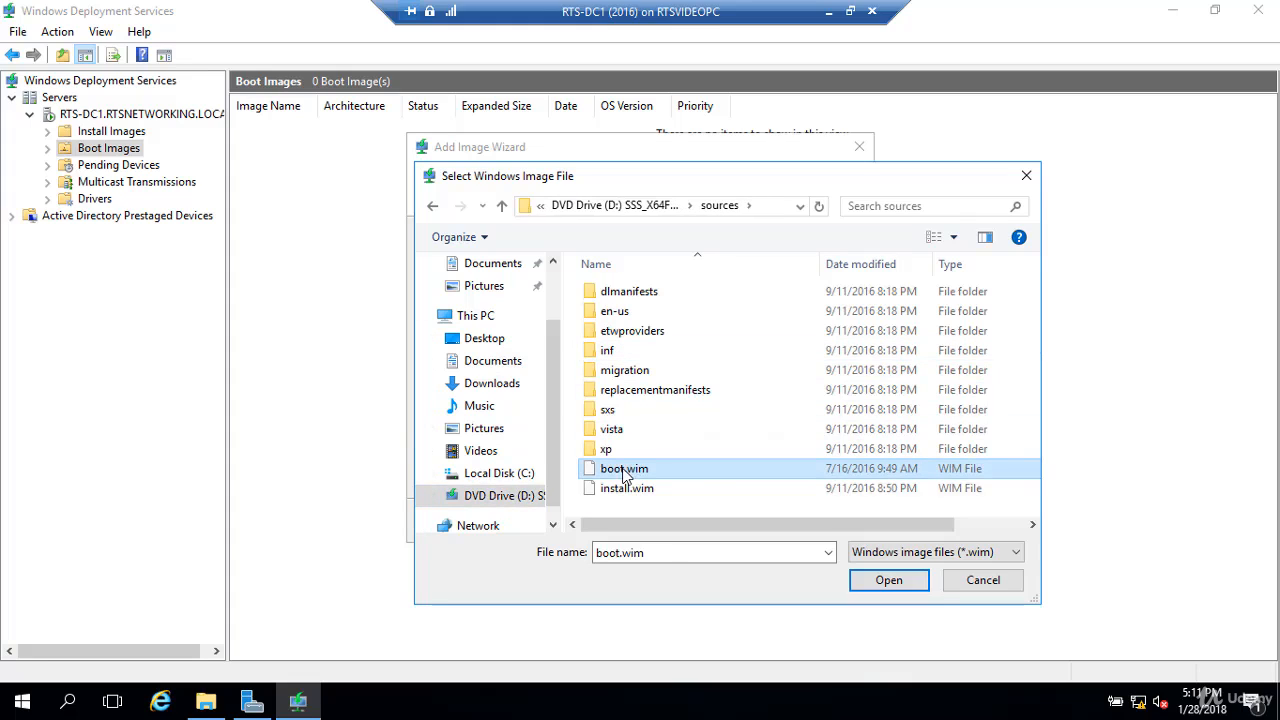
left_click(876, 590)
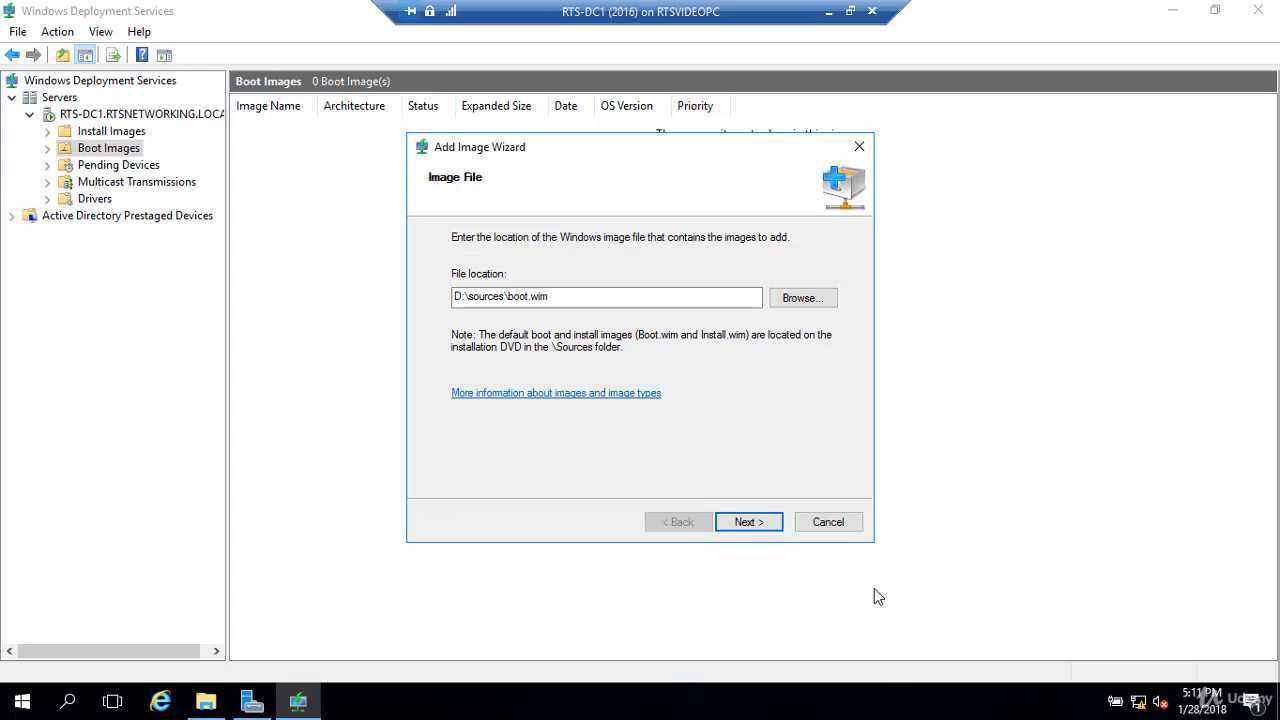
- Add the boot image to the server with its default name and description, and finish the wizard
left_click(752, 526)
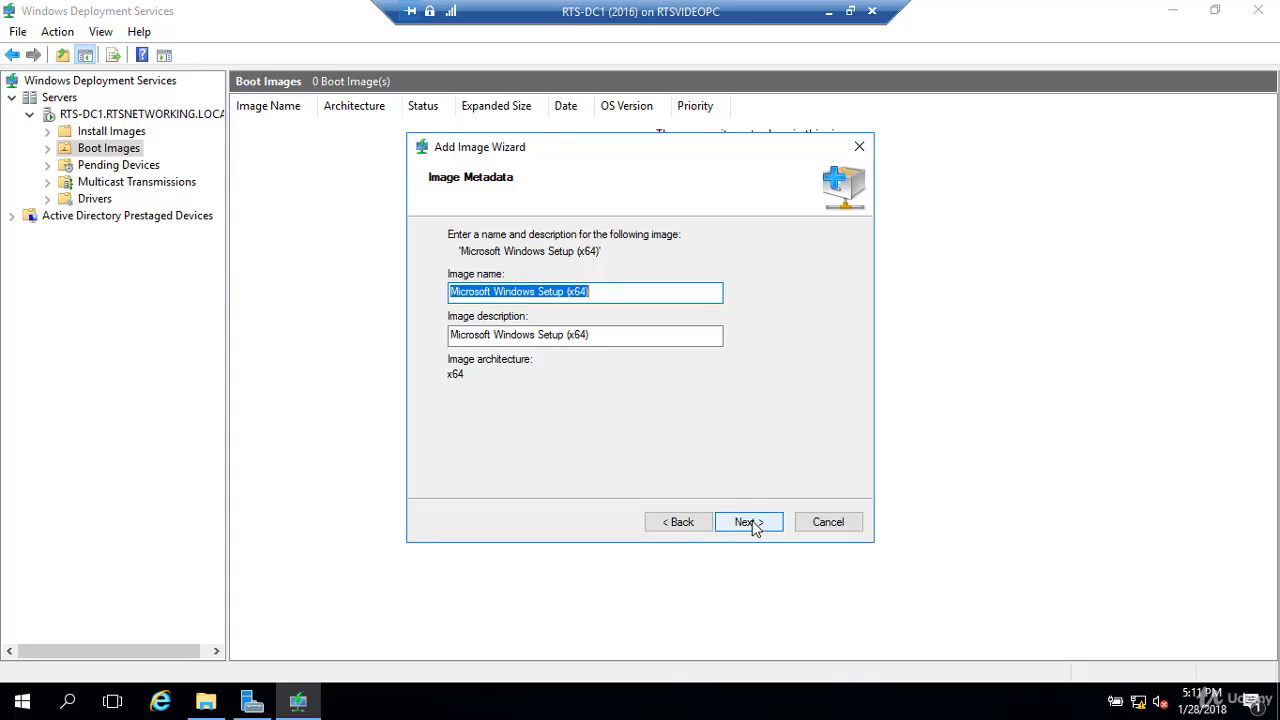
left_click(754, 527)
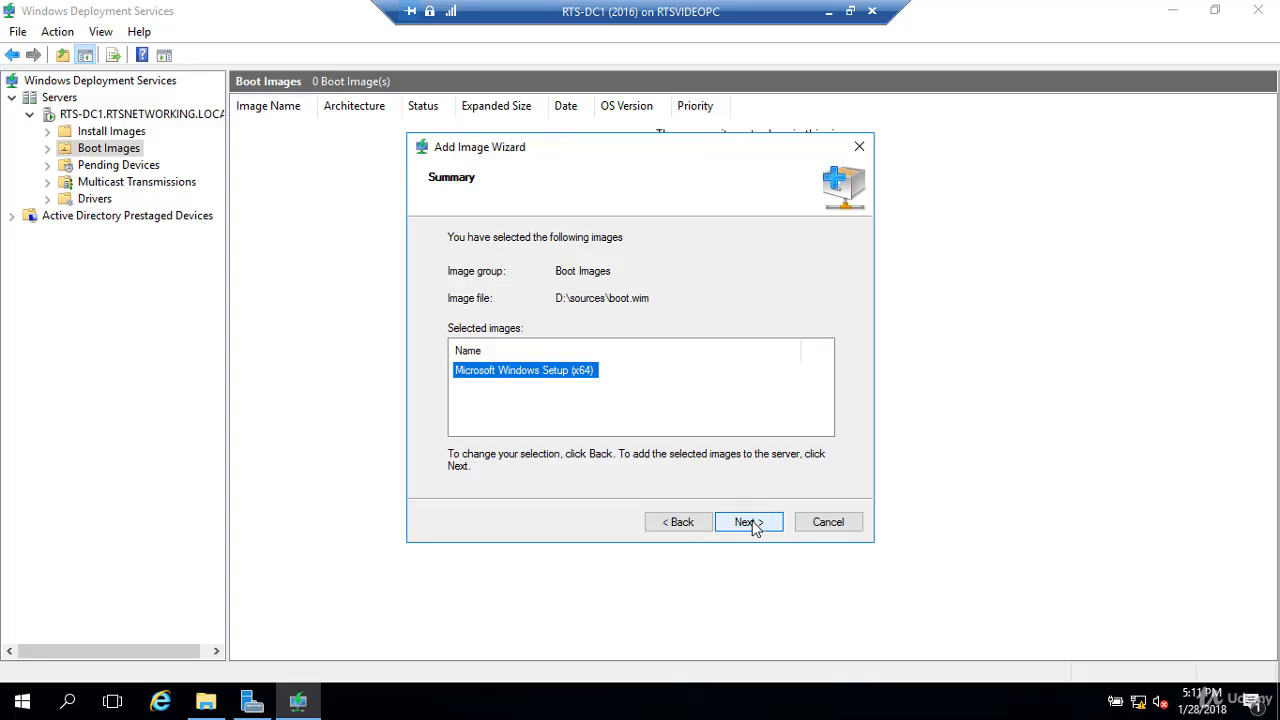
left_click(752, 524)
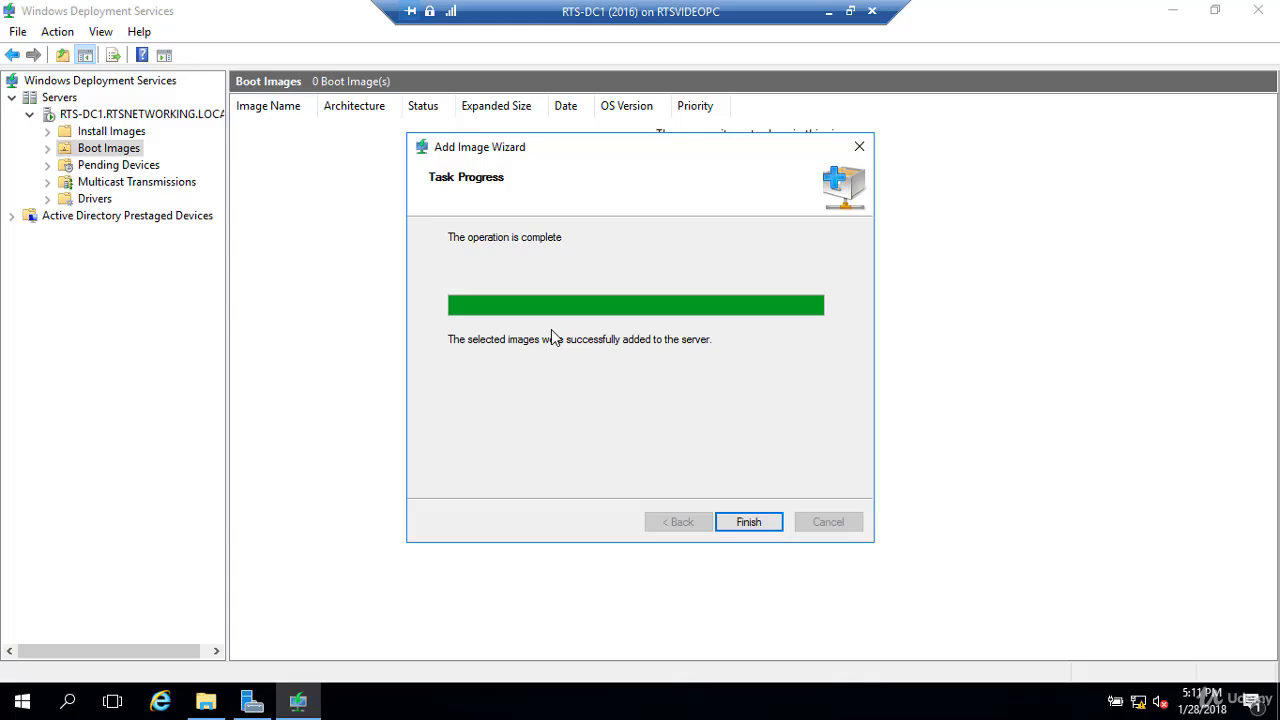
left_click(751, 524)
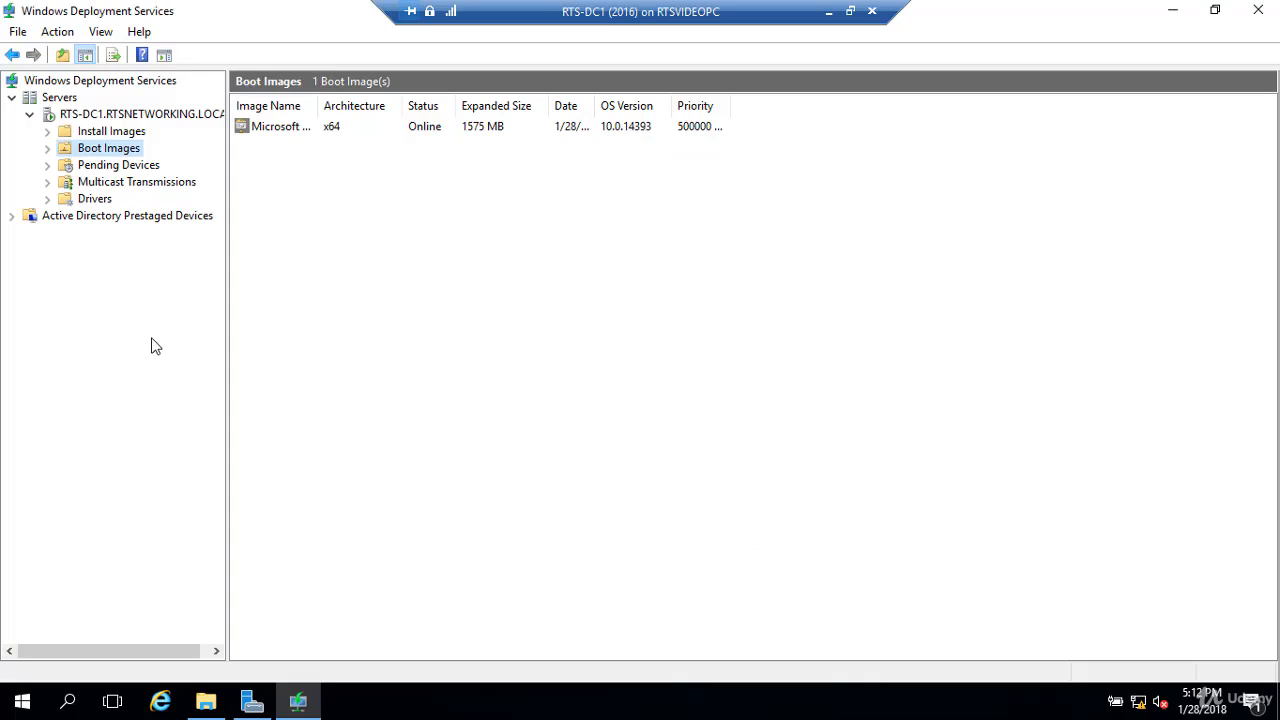
- Start adding an install image to the server and create an image group named "Server 2016 OS" for it
left_click(100, 135)
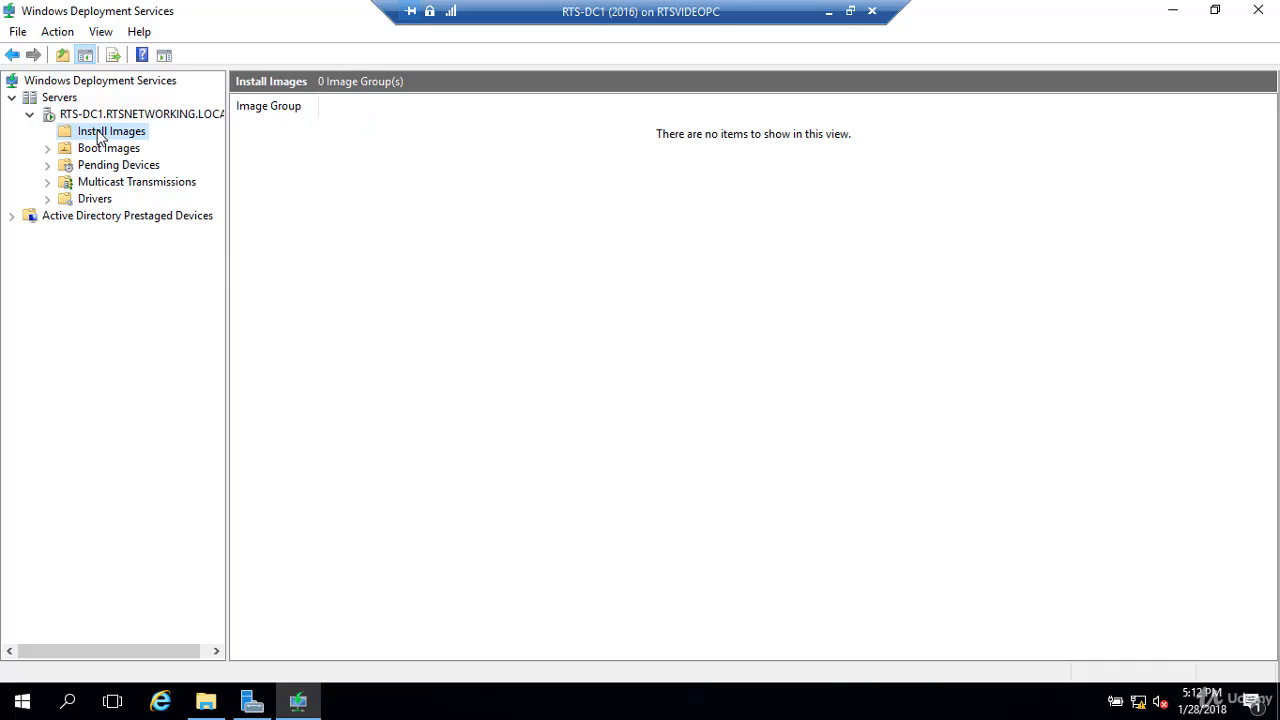
right_click(98, 135)
key("Escape")
right_click(108, 141)
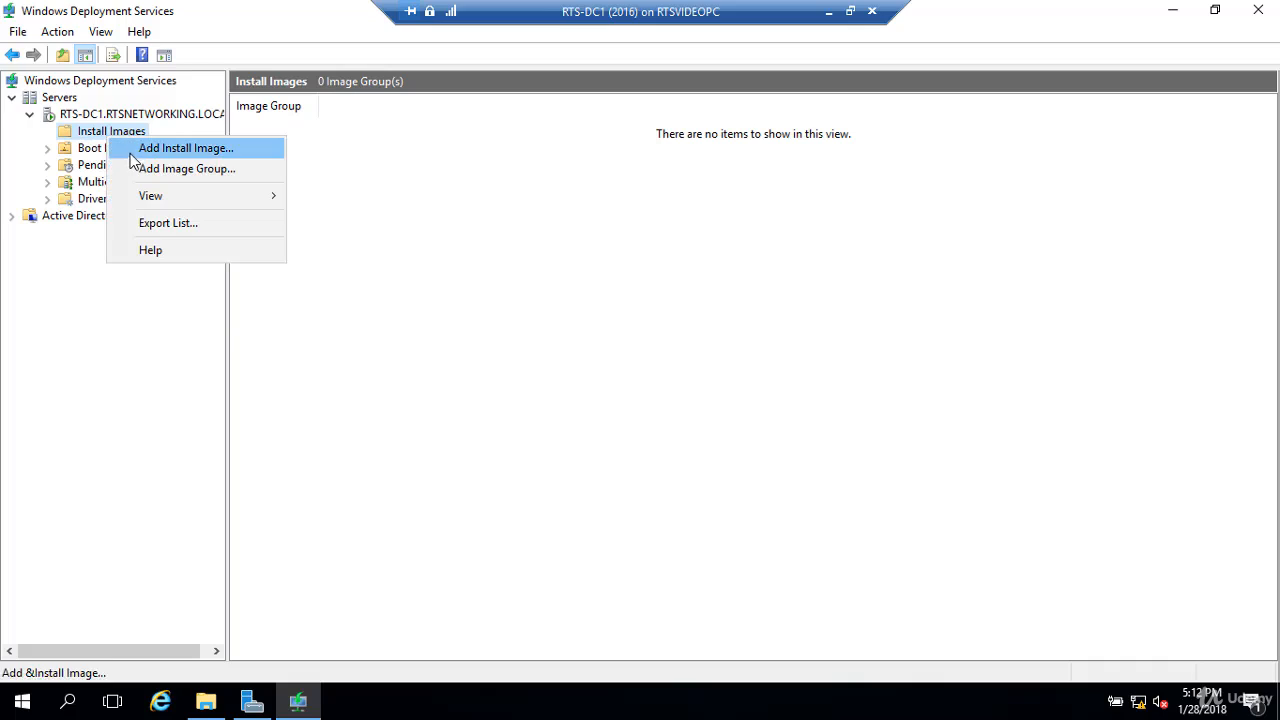
left_click(132, 149)
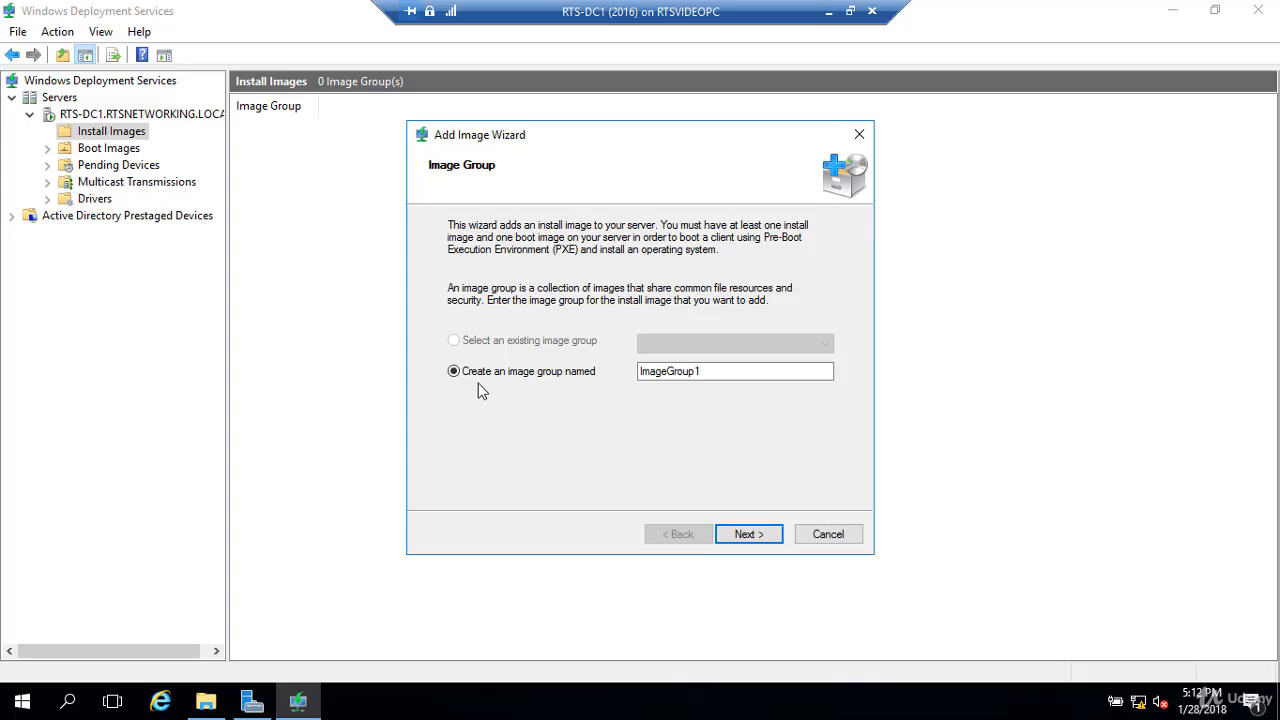
double_click(705, 375)
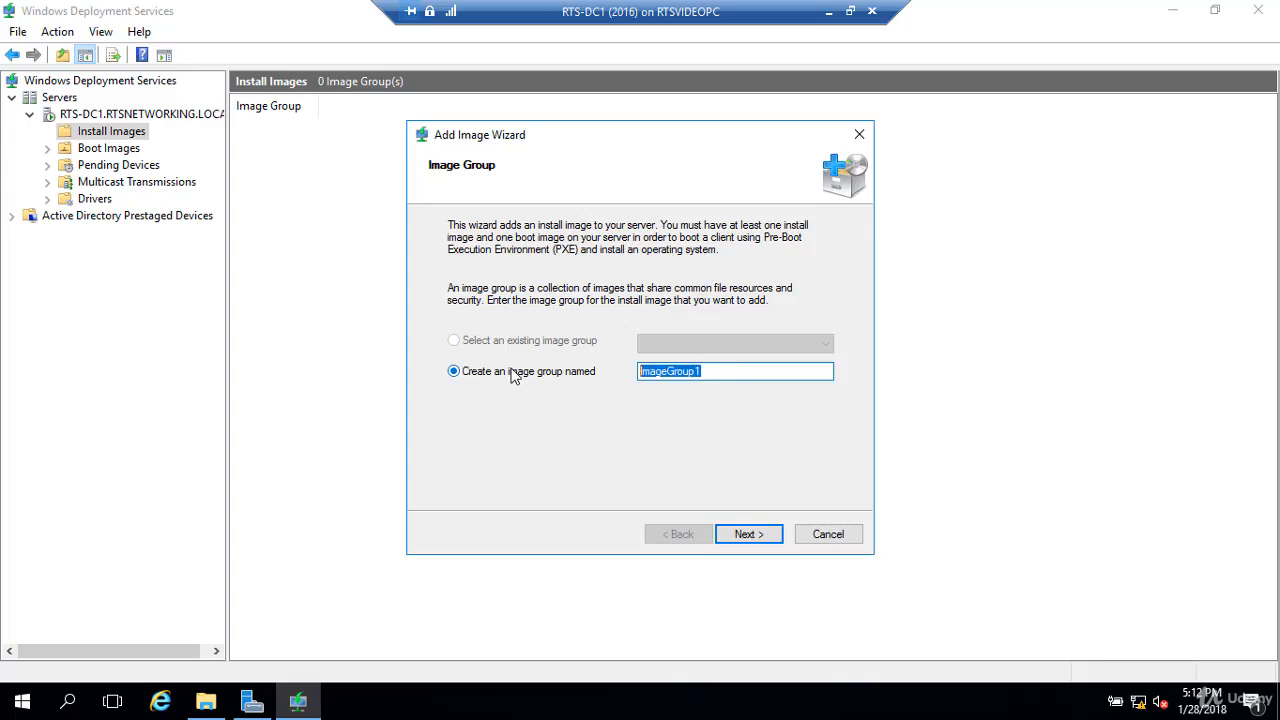
type("Server 2016 OS")
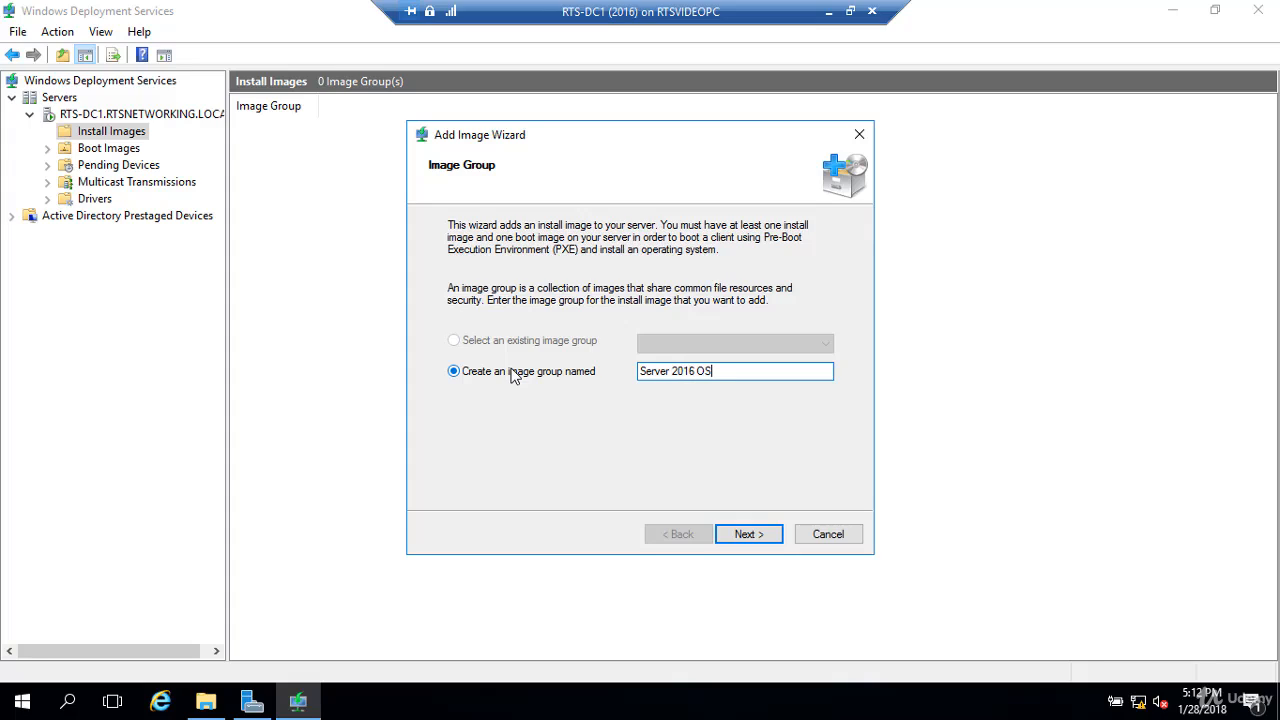
left_click(751, 537)
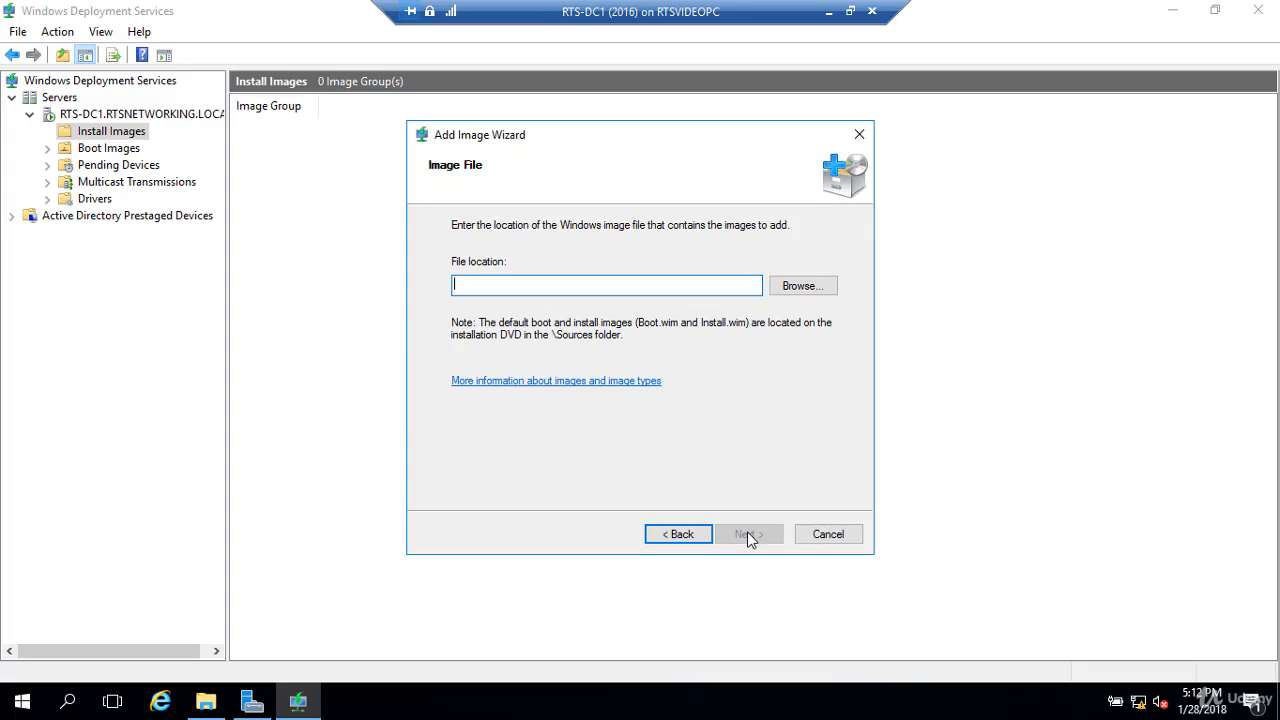
- Select D:\sources\install.wim as the image file for the install images
left_click(810, 289)
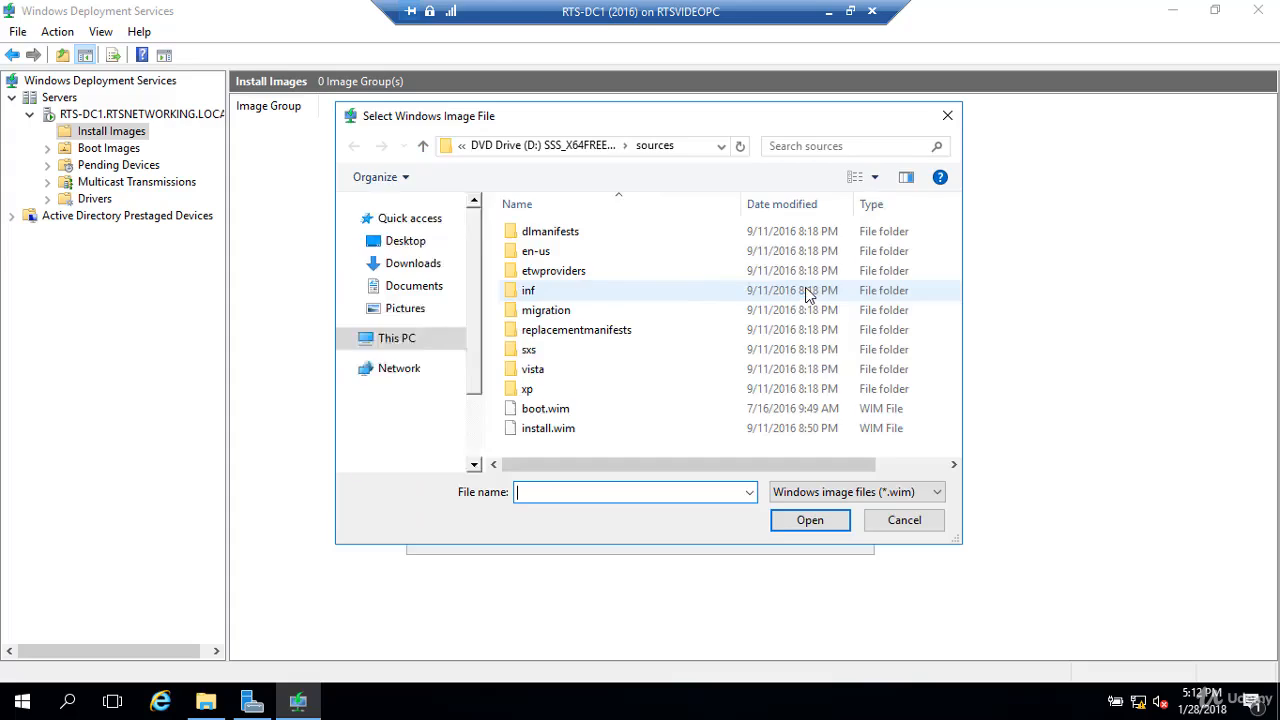
left_click(548, 437)
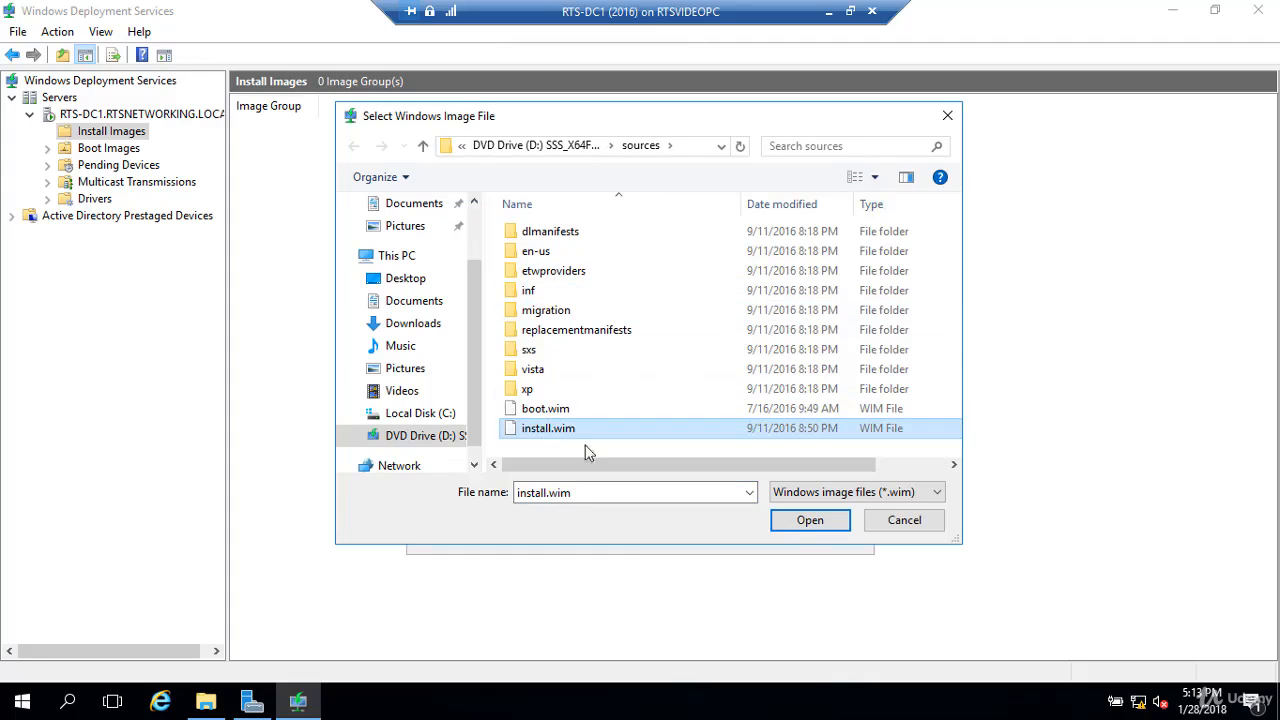
left_click(811, 521)
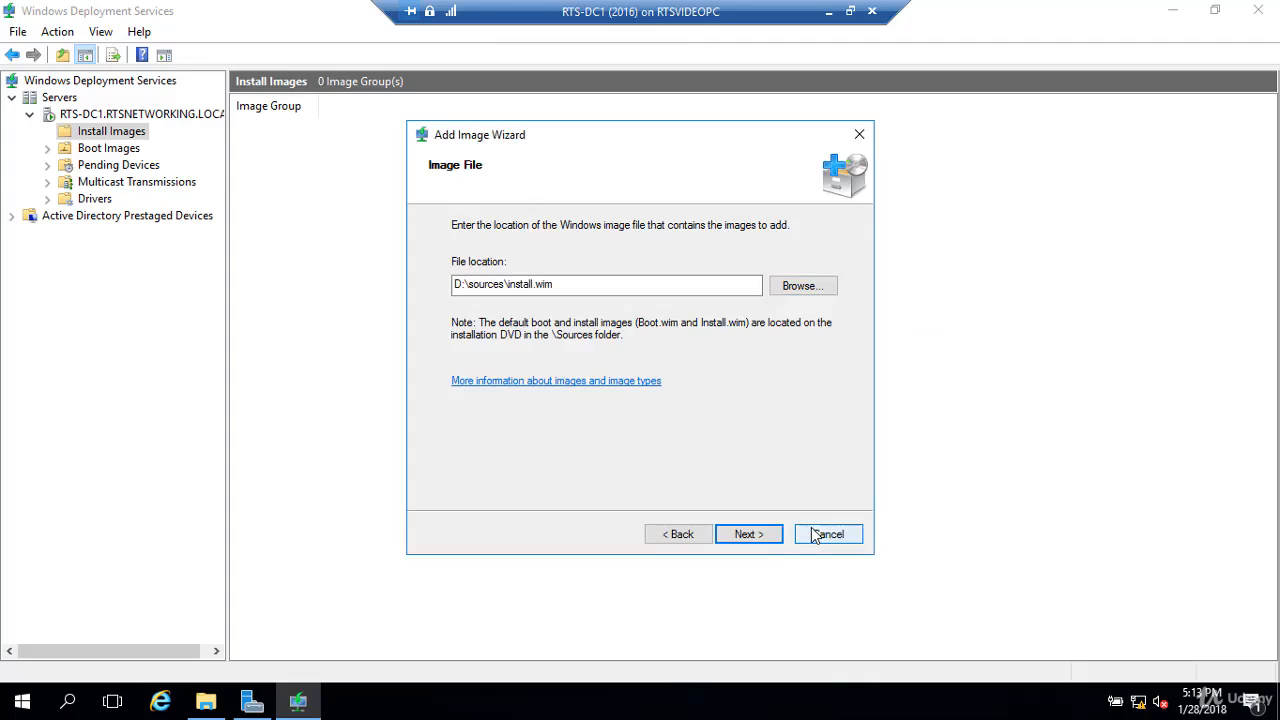
left_click(757, 535)
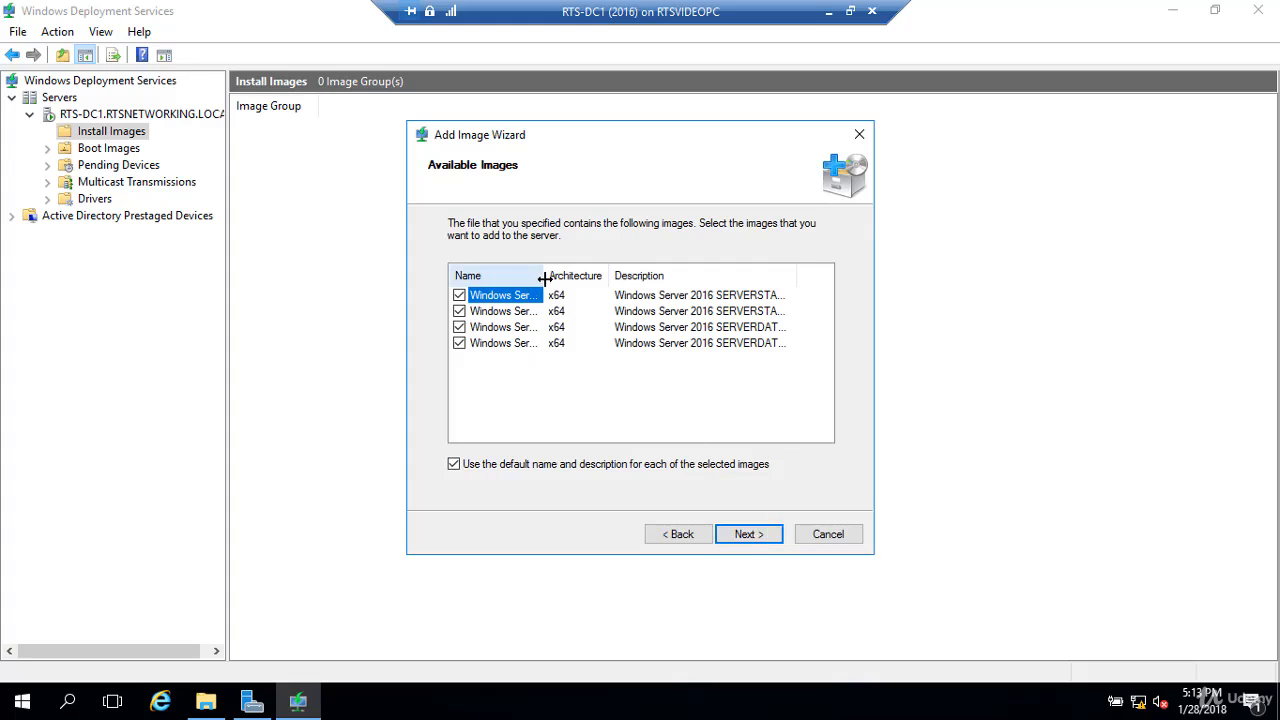
- Add all four Windows Server 2016 images to the server with their default names and descriptions, and finish the wizard
left_click_drag(545, 278, 726, 273)
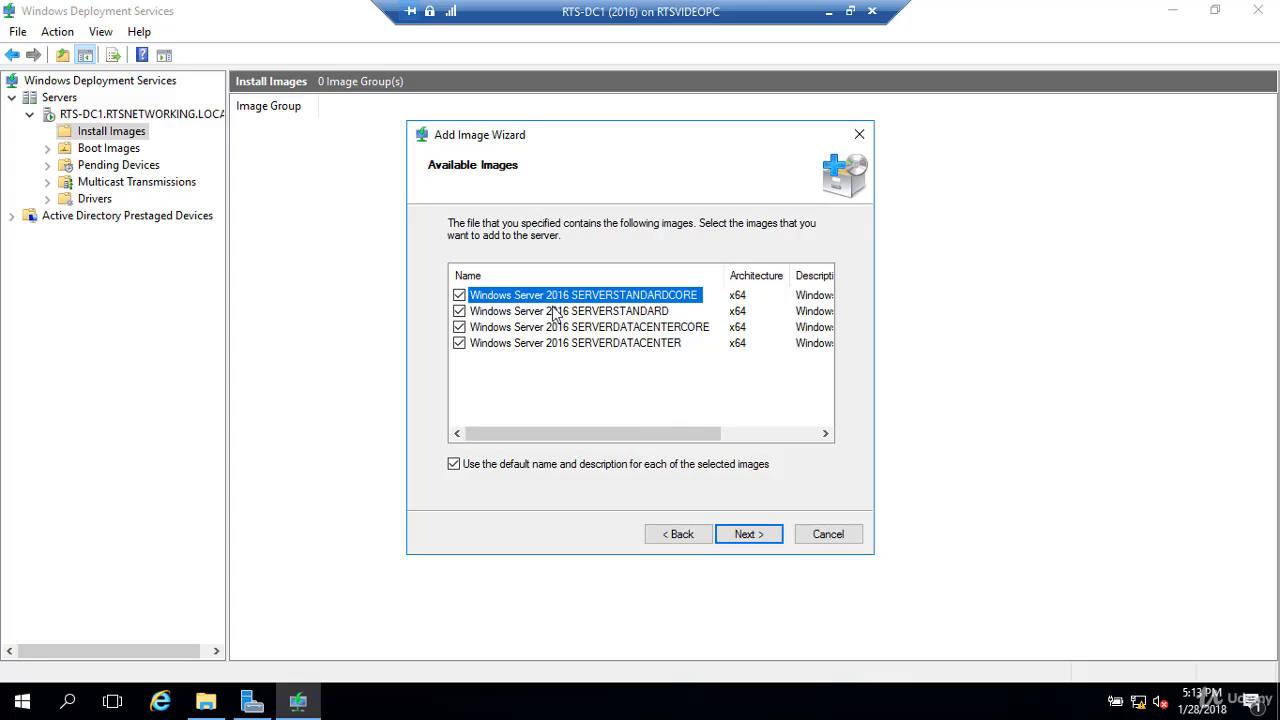
left_click(652, 312)
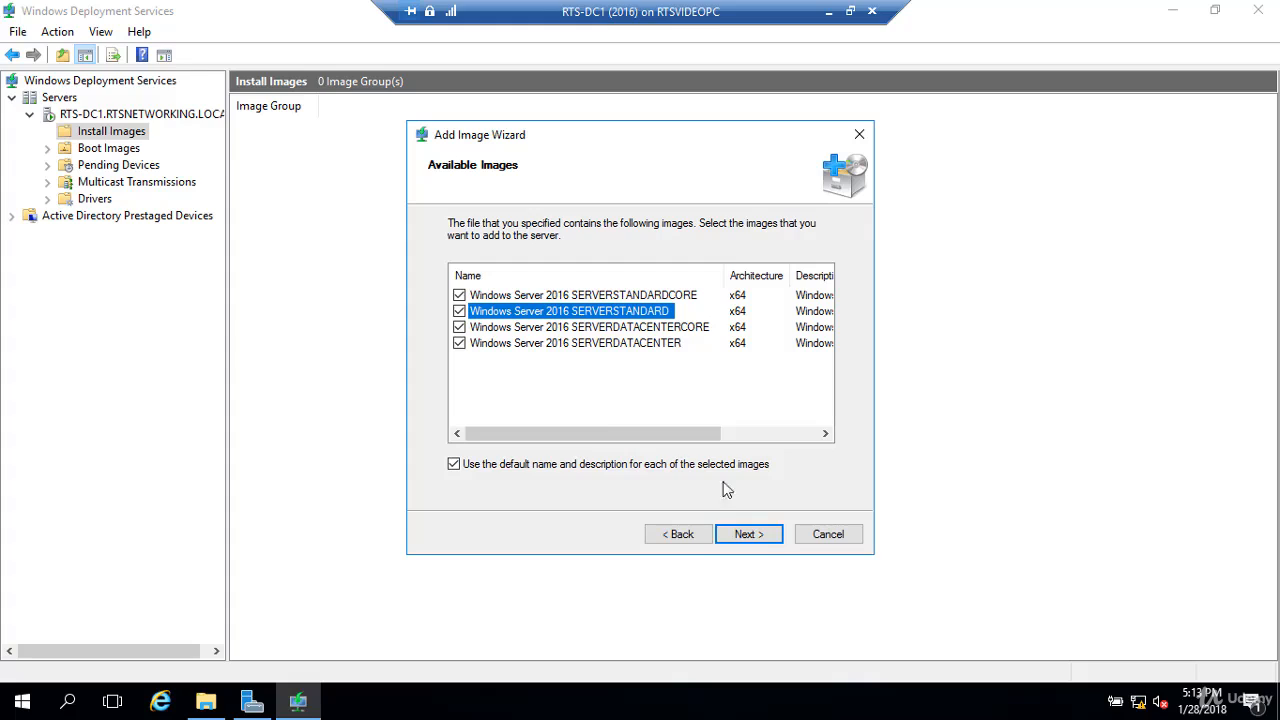
left_click(765, 538)
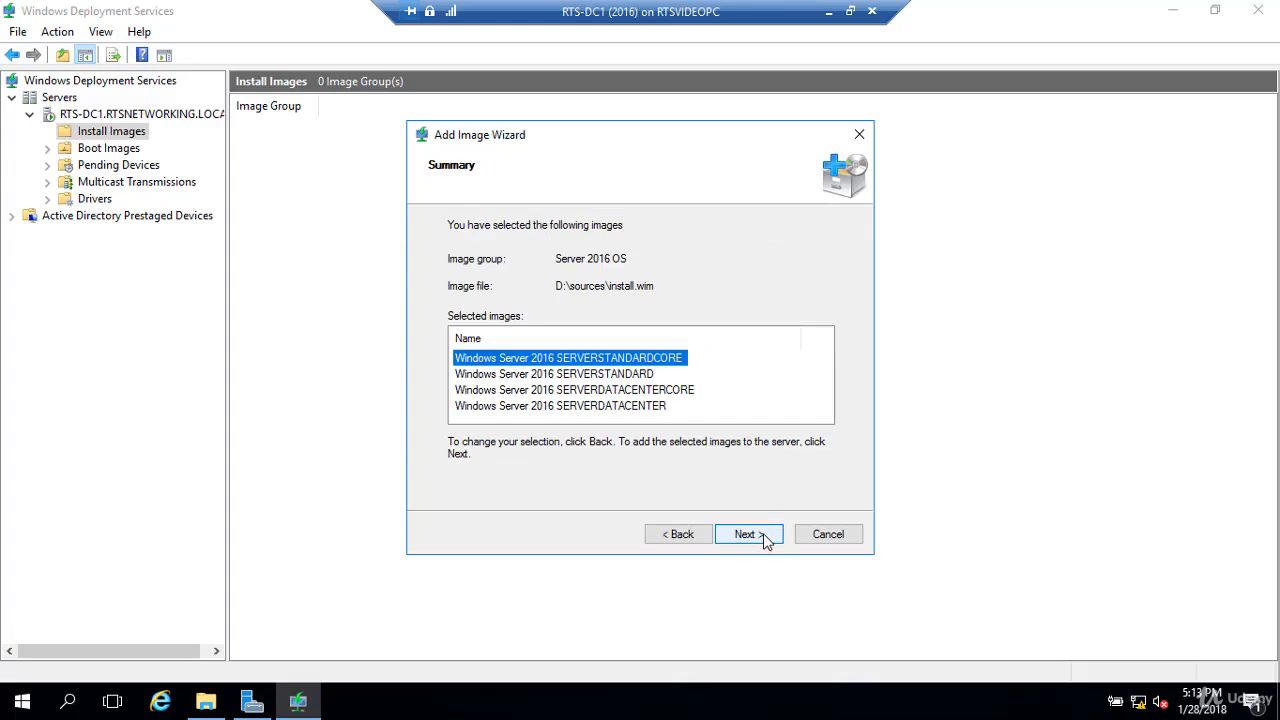
left_click(766, 538)
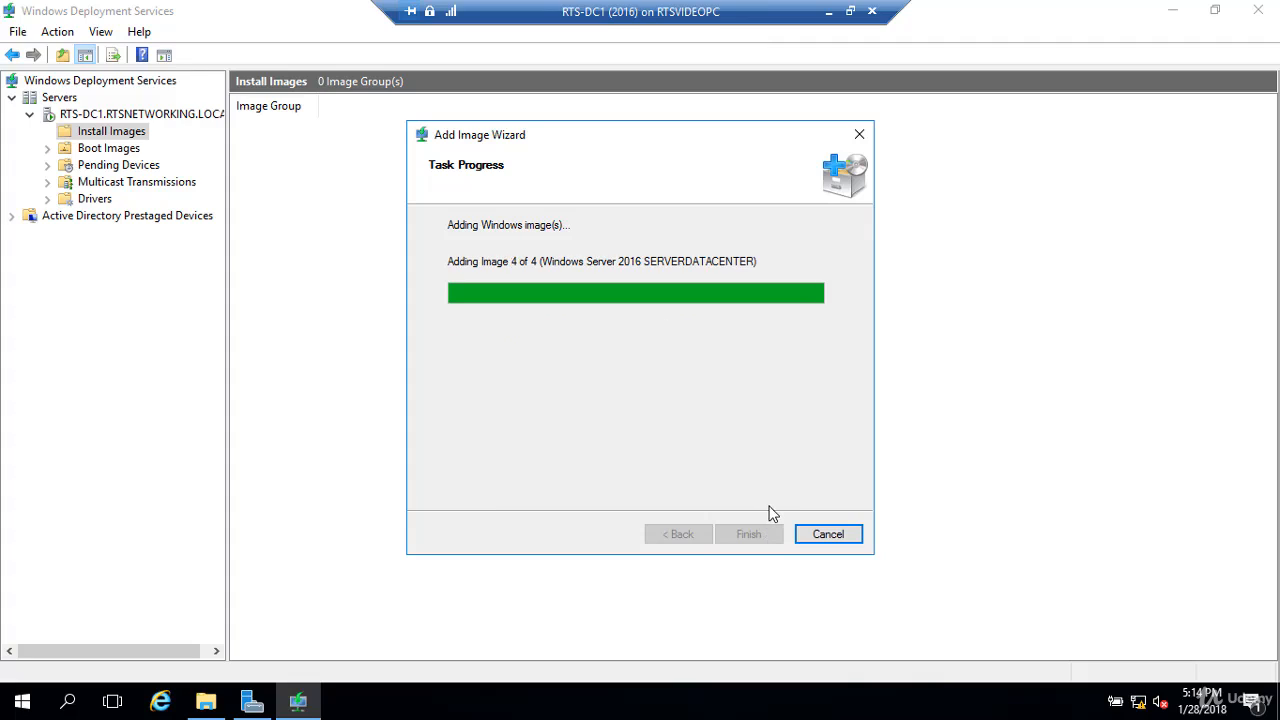
left_click(769, 541)
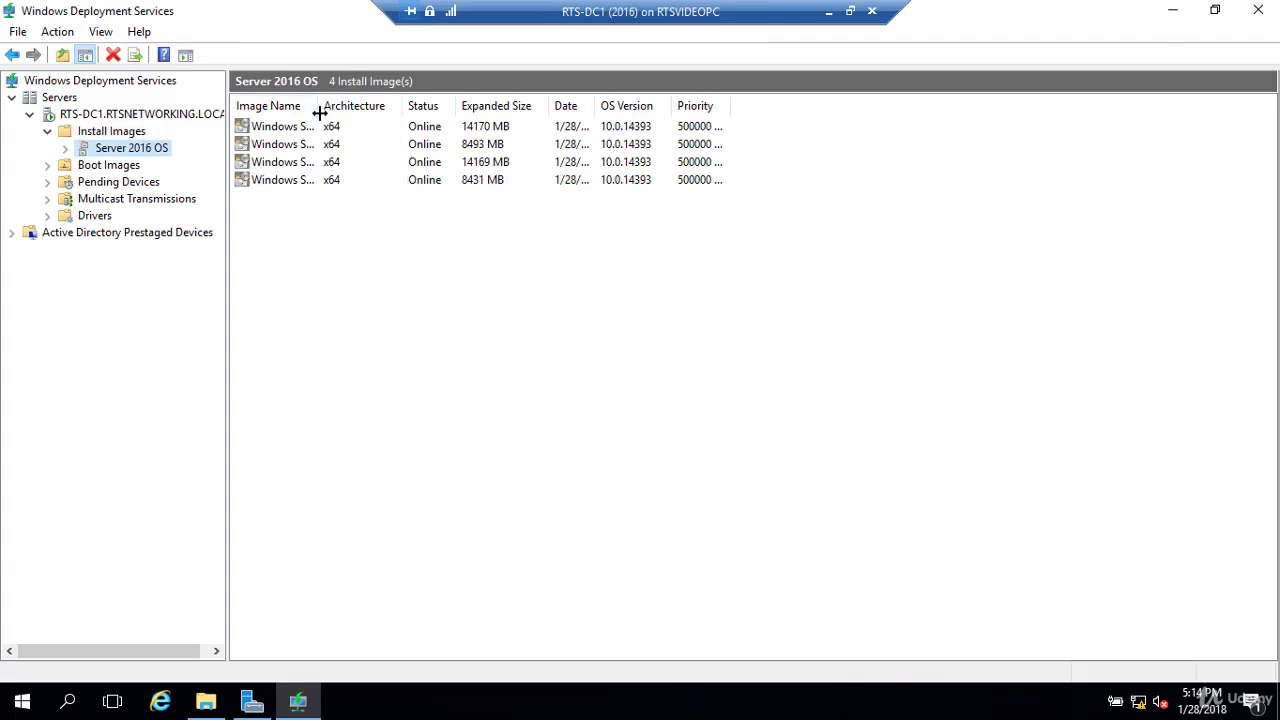
- Review the full image names in the Server 2016 OS group and the list of boot images
left_click_drag(319, 113, 558, 103)
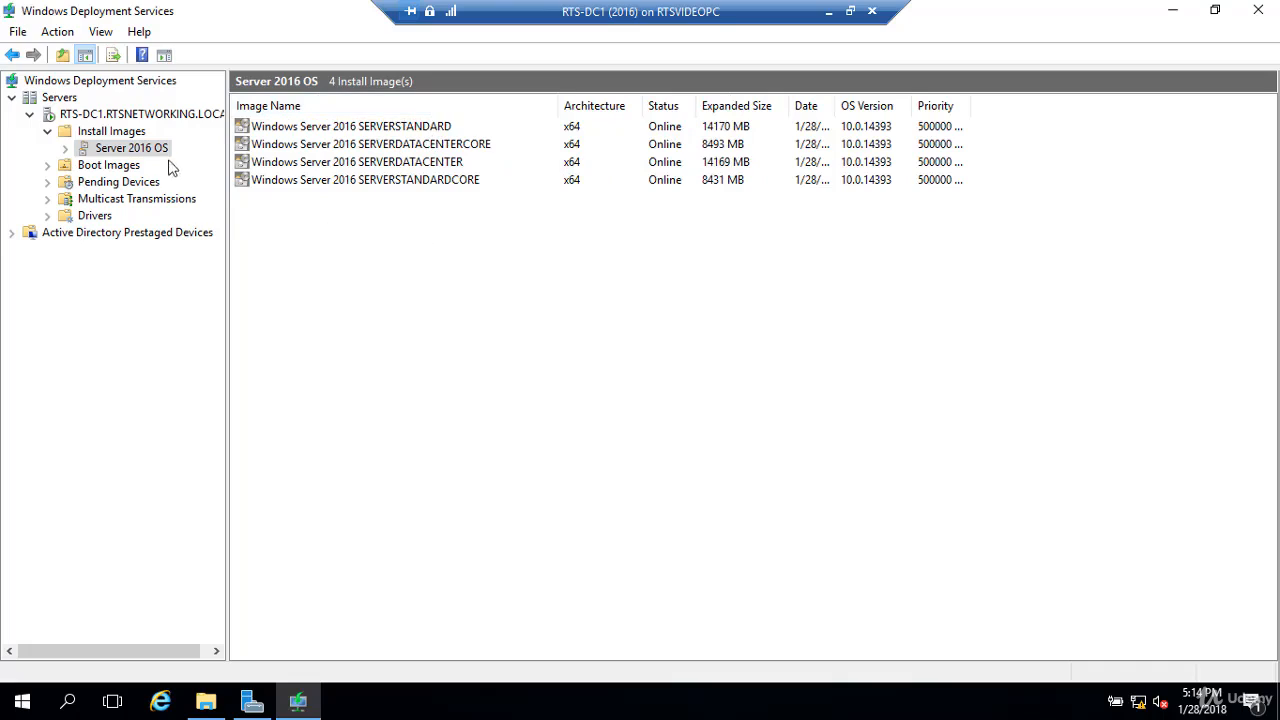
left_click(124, 167)
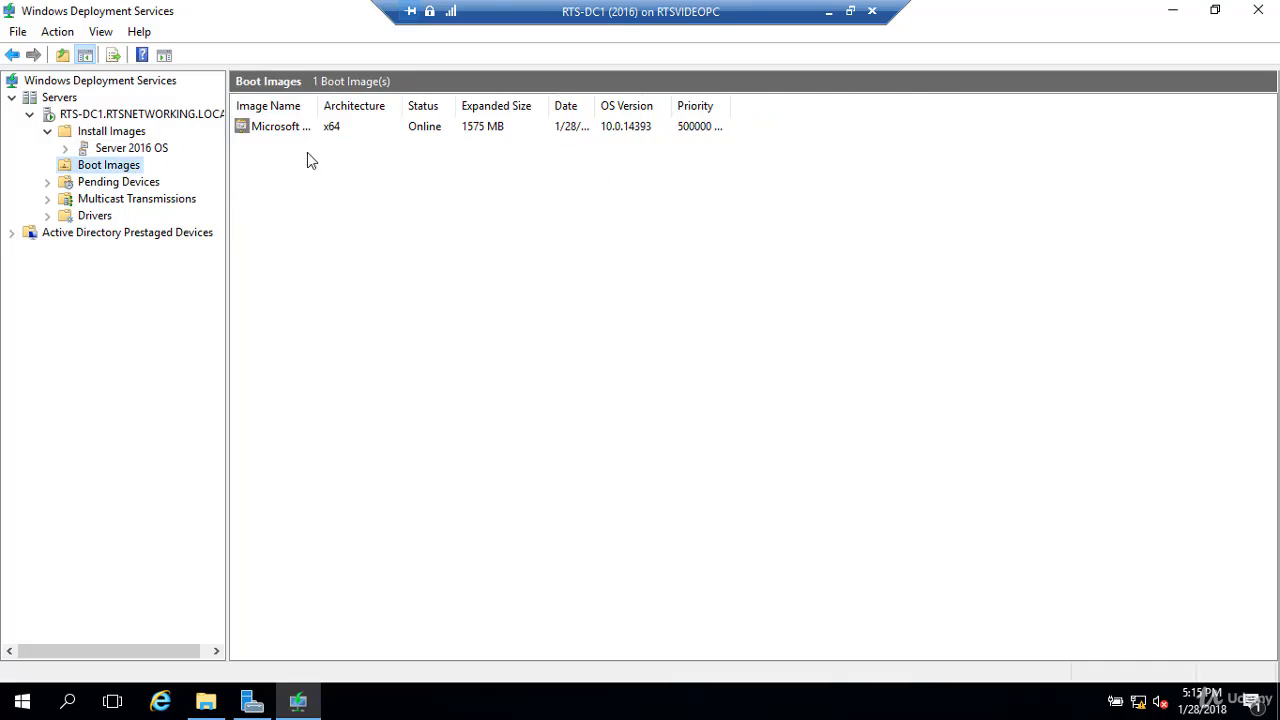